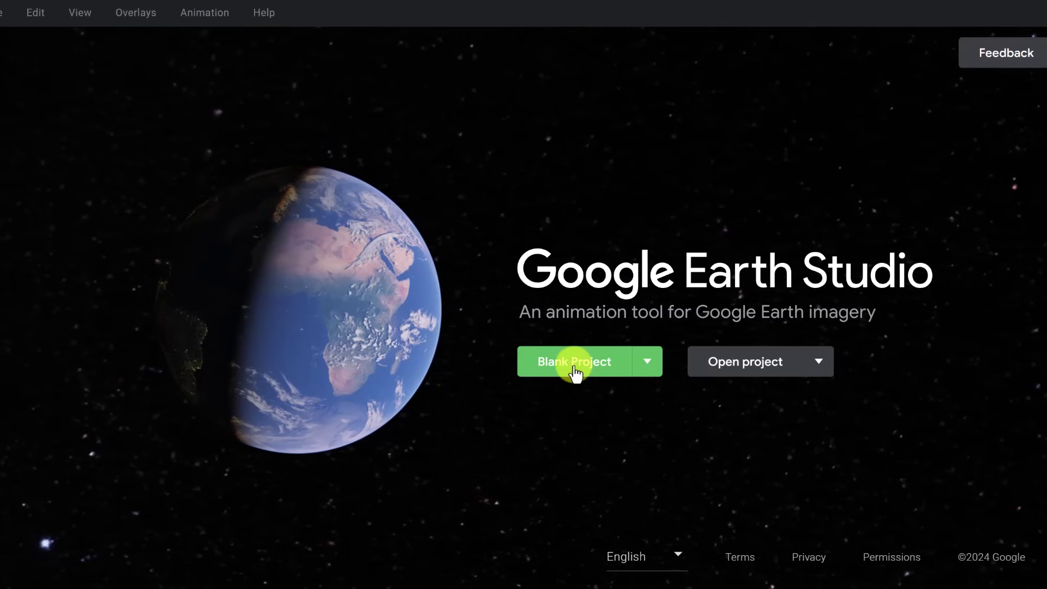
Choose the Fly-To and Orbit template from the Quick Starts project templates.
{"action": "left_click", "coordinate": [648, 365]}
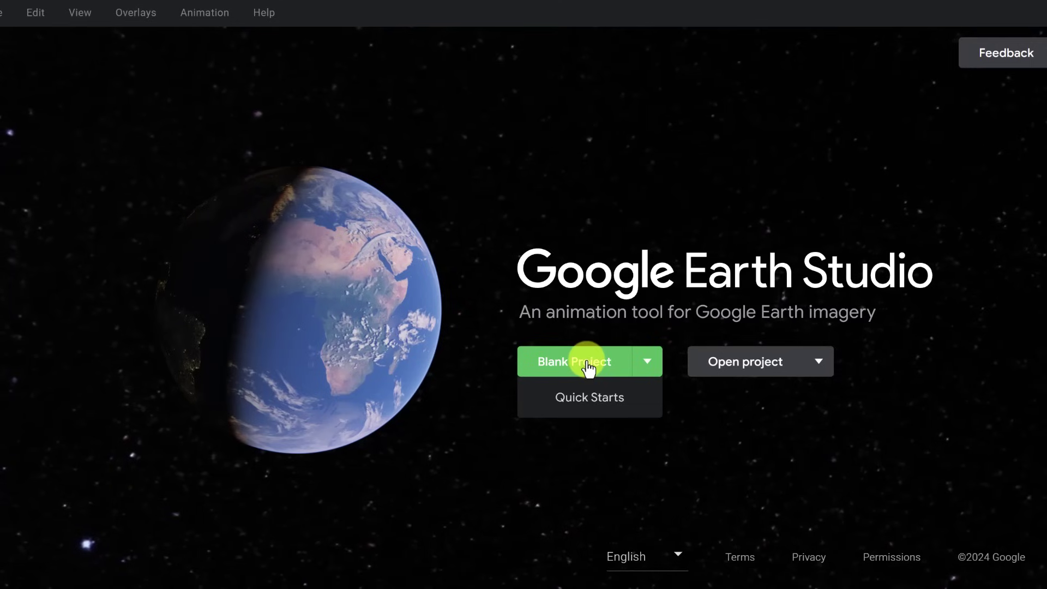
{"action": "left_click", "coordinate": [594, 406]}
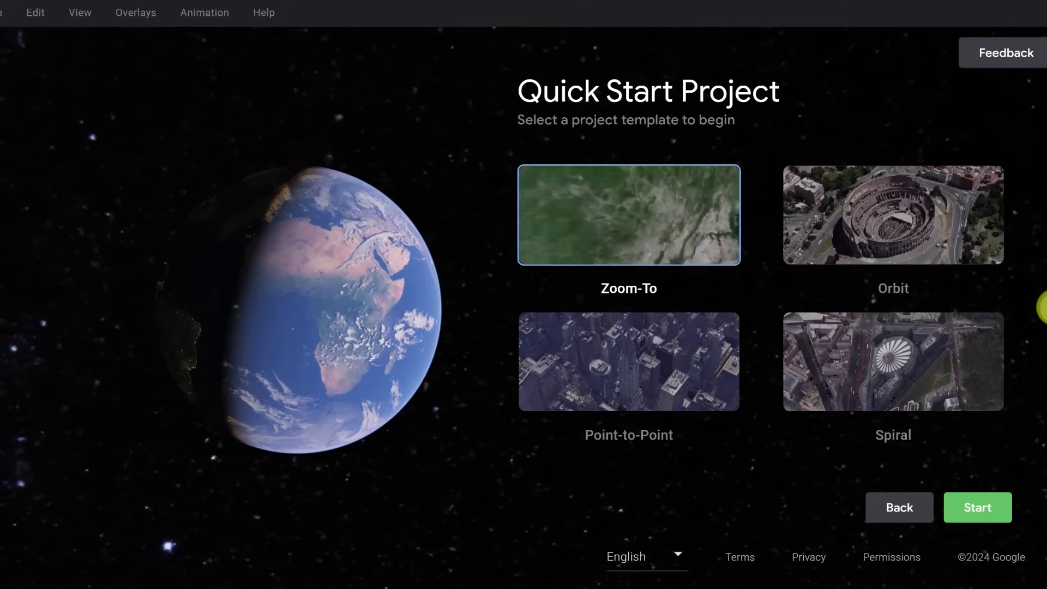
{"action": "left_click", "coordinate": [1042, 308]}
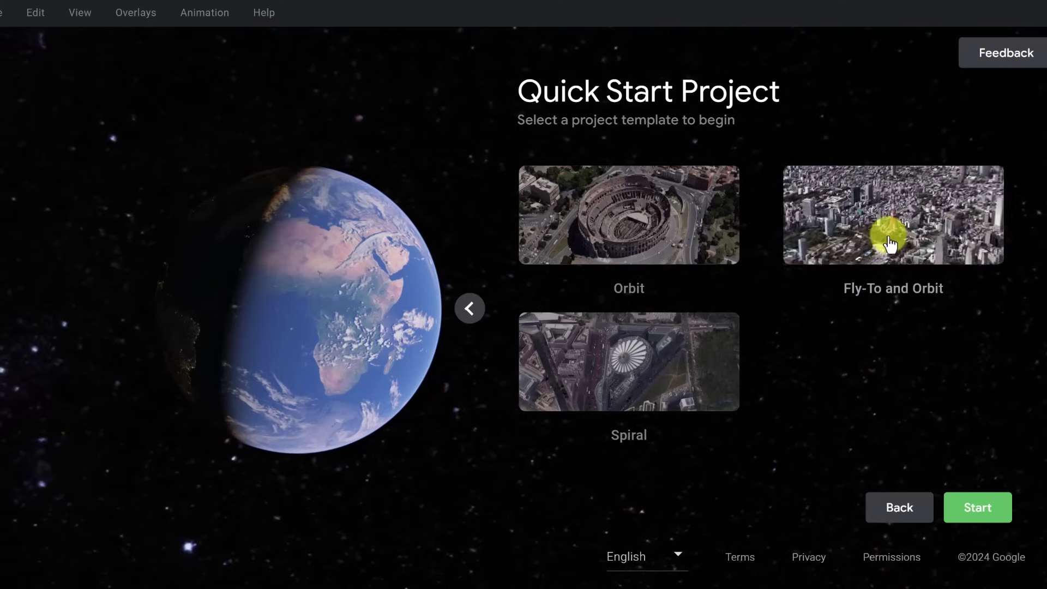
{"action": "left_click", "coordinate": [860, 240]}
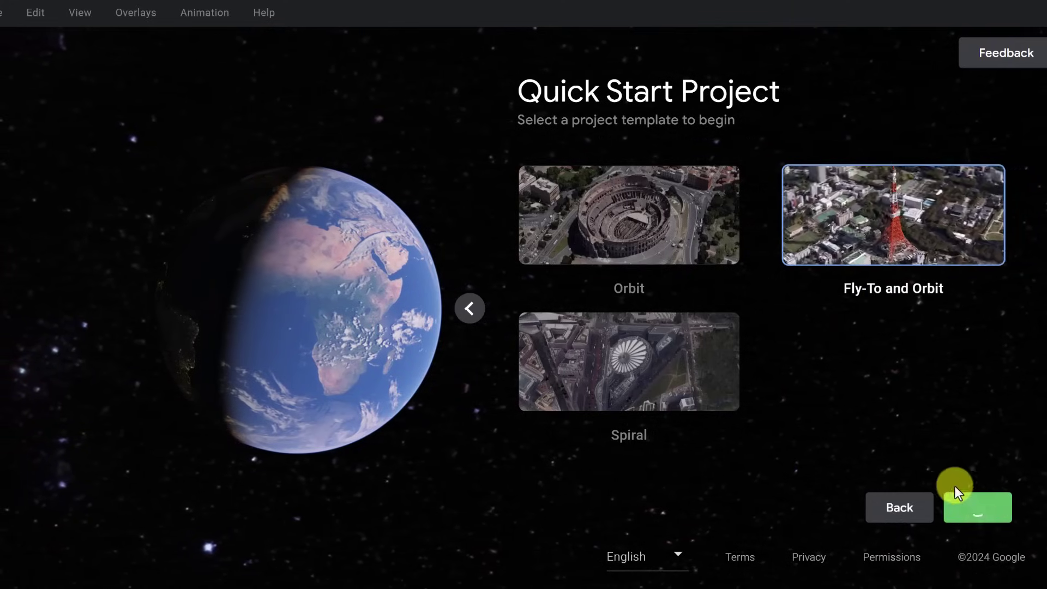
Start the template project with New York, NY, USA as the point of interest.
{"action": "left_click", "coordinate": [953, 499]}
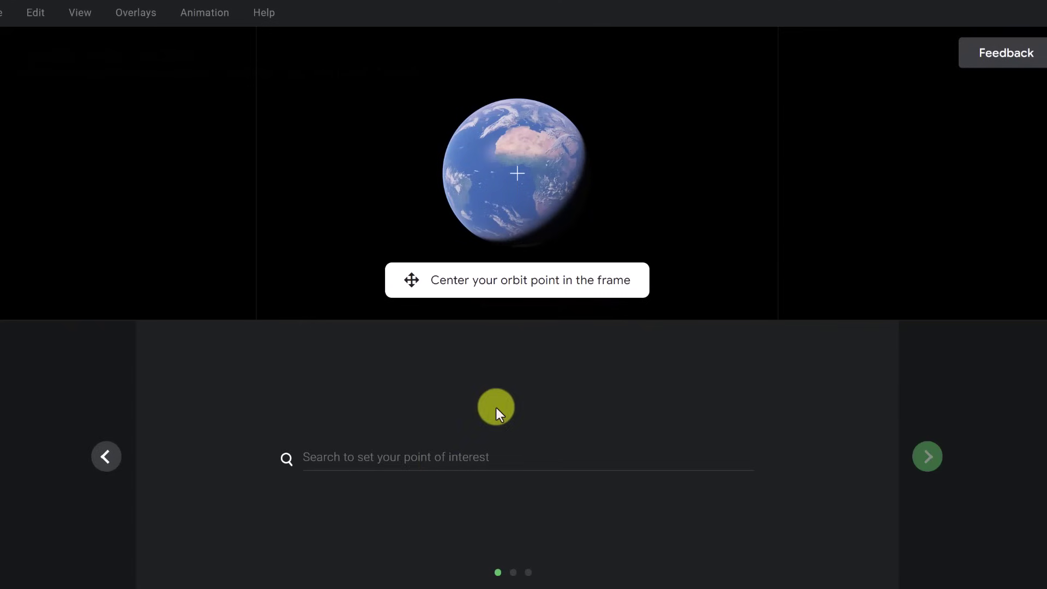
{"action": "left_click", "coordinate": [385, 455]}
{"action": "left_click", "coordinate": [381, 493]}
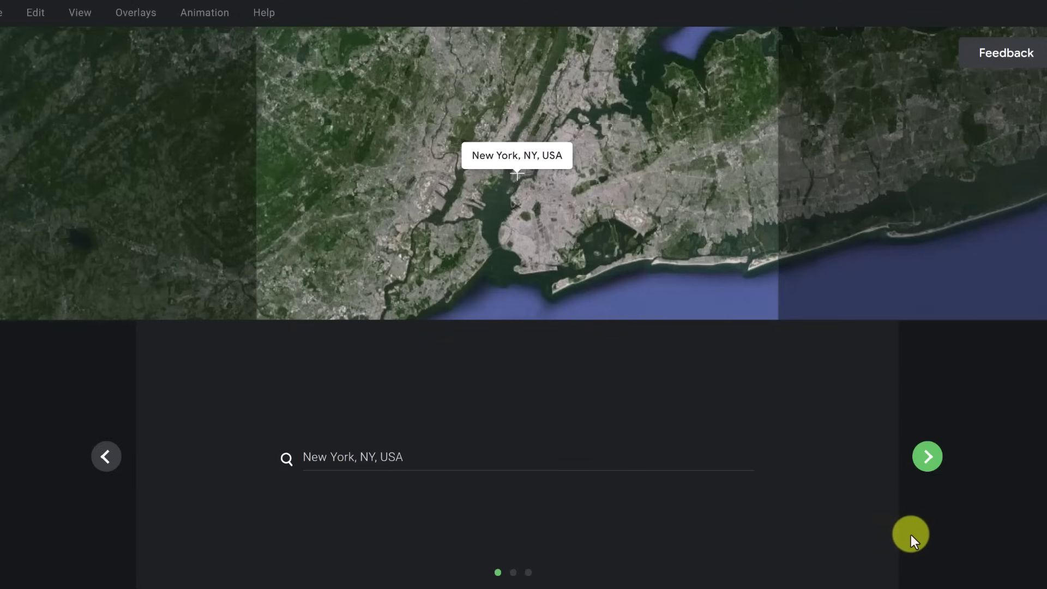
{"action": "left_click", "coordinate": [928, 457]}
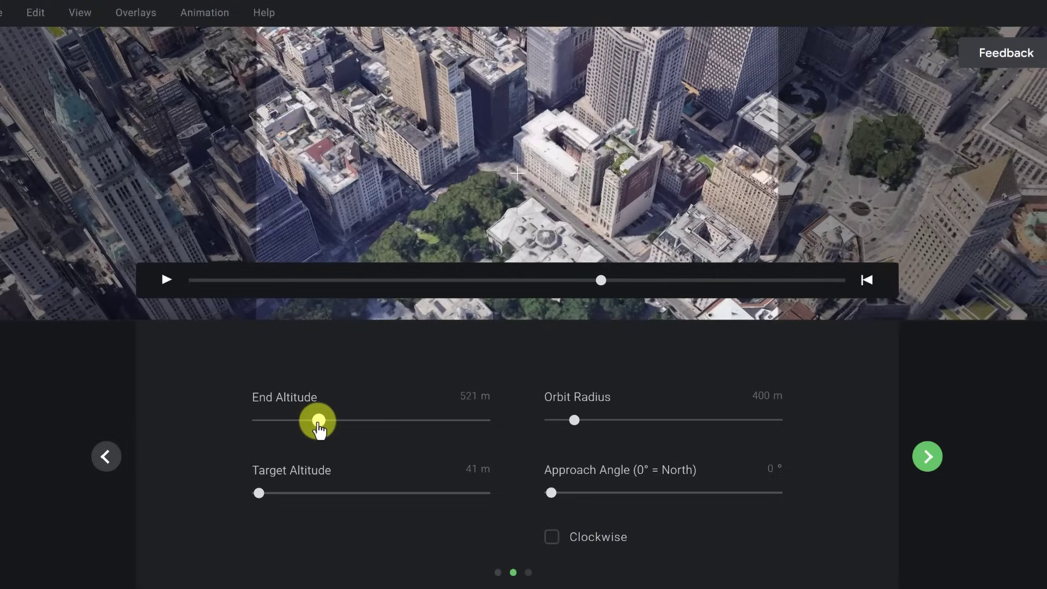
Set end altitude to 285 m, target altitude to 127 m and orbit radius to 382 m.
{"action": "left_click_drag", "start_coordinate": [315, 425], "coordinate": [289, 429]}
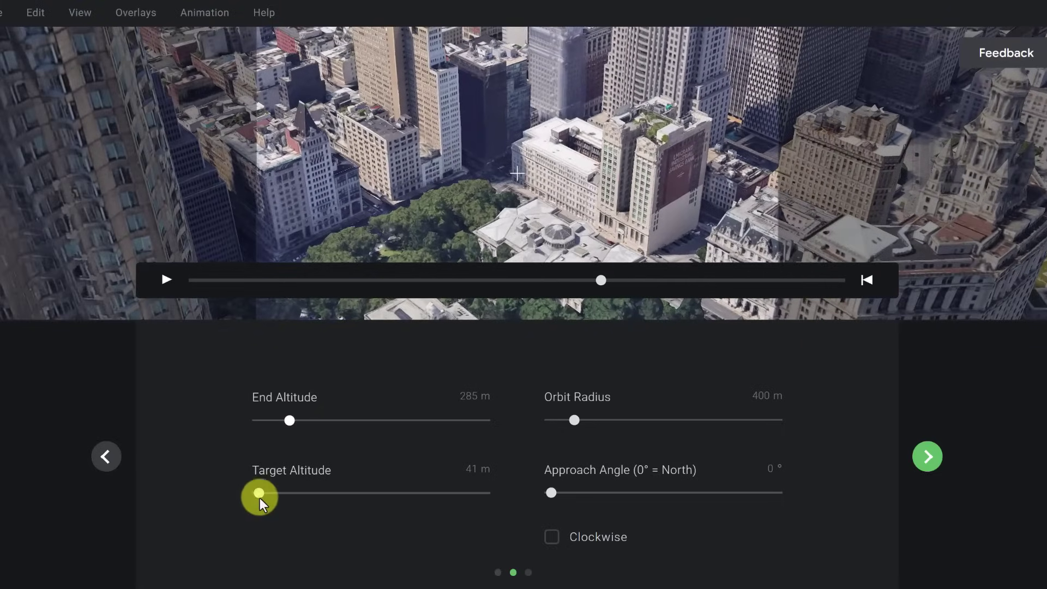
{"action": "mouse_move", "coordinate": [260, 495]}
{"action": "left_mouse_down"}
{"action": "mouse_move", "coordinate": [306, 495]}
{"action": "mouse_move", "coordinate": [270, 493]}
{"action": "left_mouse_up"}
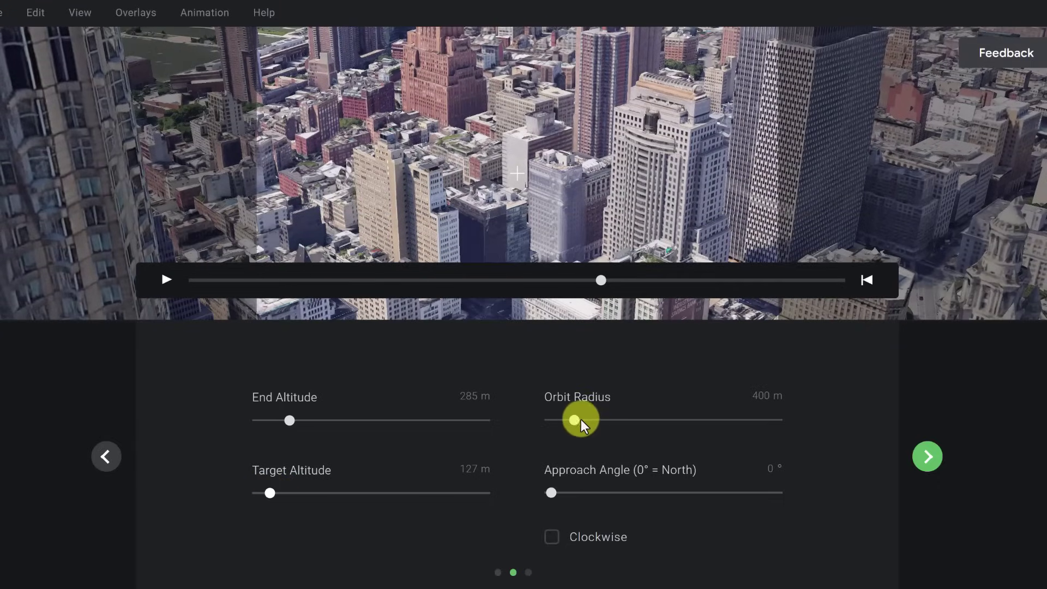
{"action": "left_click_drag", "start_coordinate": [578, 420], "coordinate": [581, 431]}
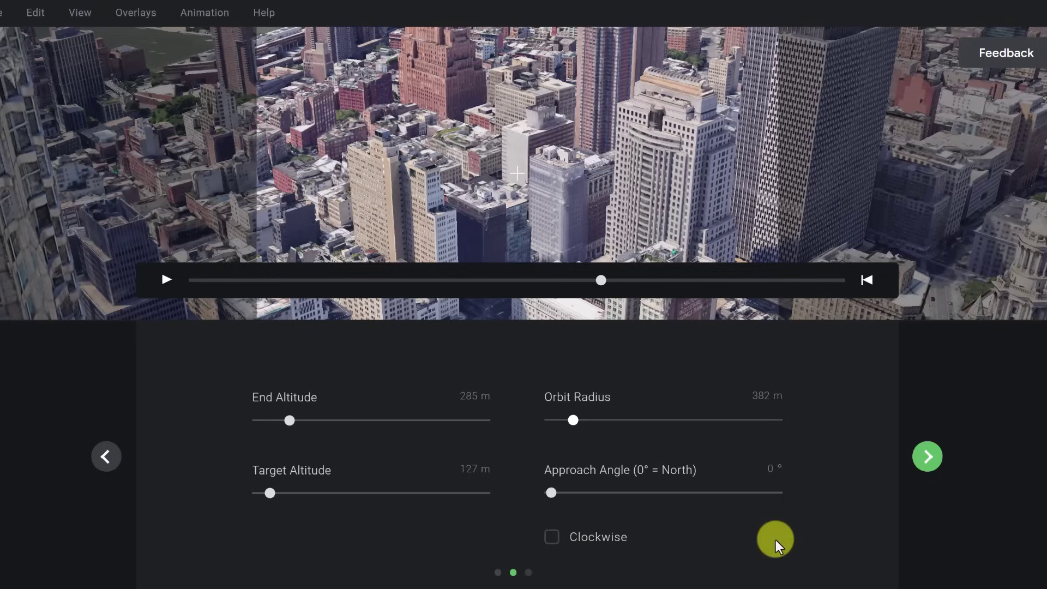
Change the animation duration from 25 to 30 seconds and create the project.
{"action": "left_click", "coordinate": [927, 456]}
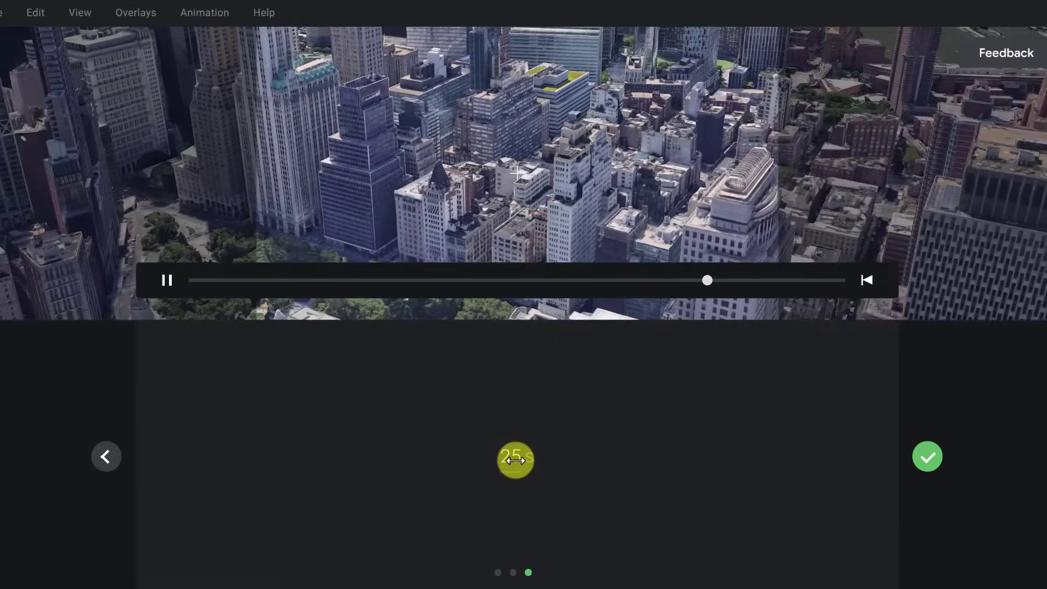
{"action": "left_click", "coordinate": [512, 458]}
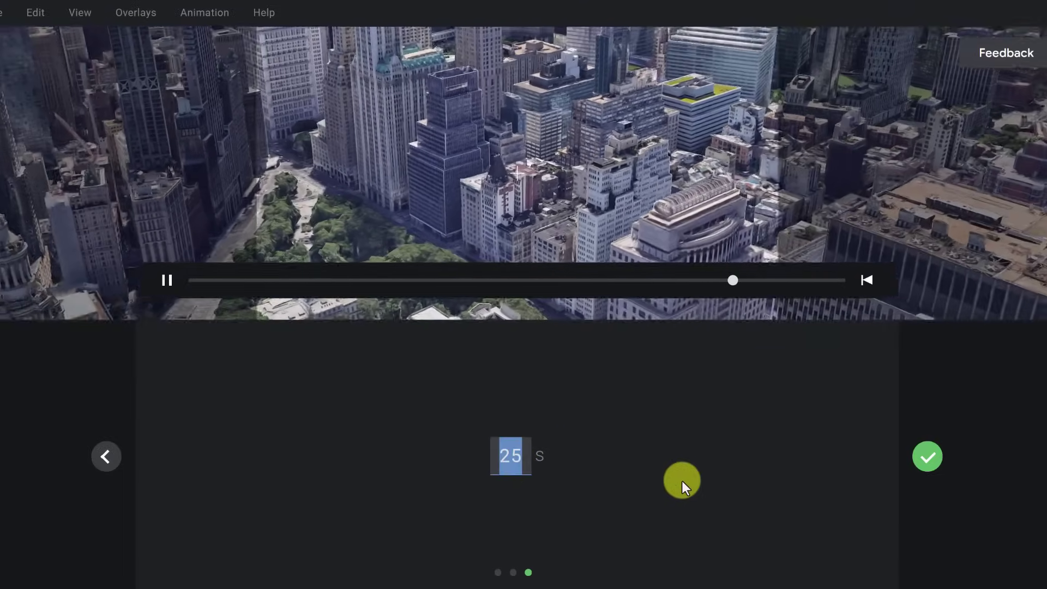
{"action": "type", "text": "30"}
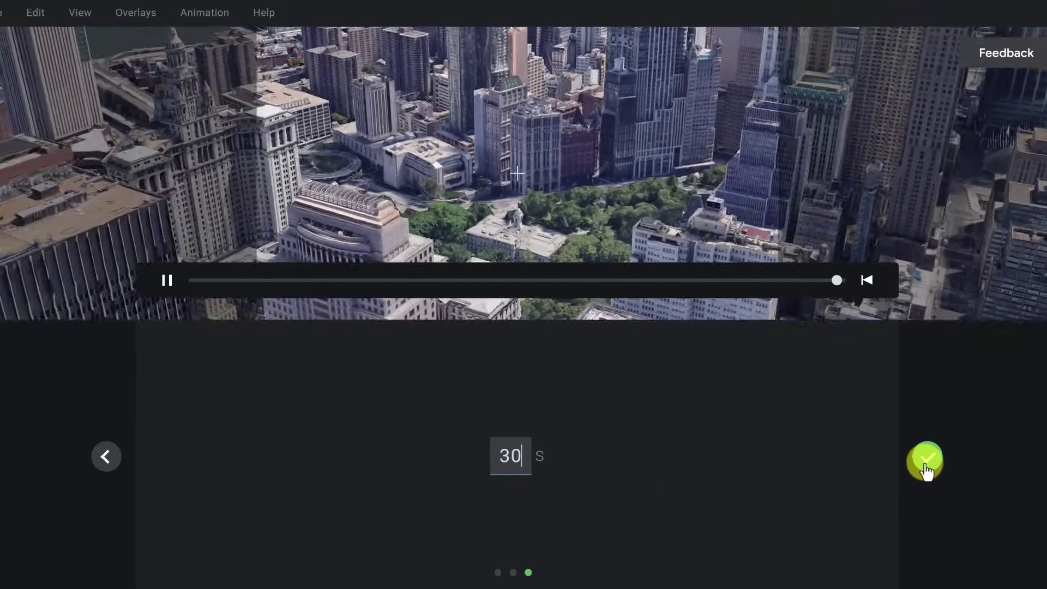
{"action": "left_click", "coordinate": [927, 462]}
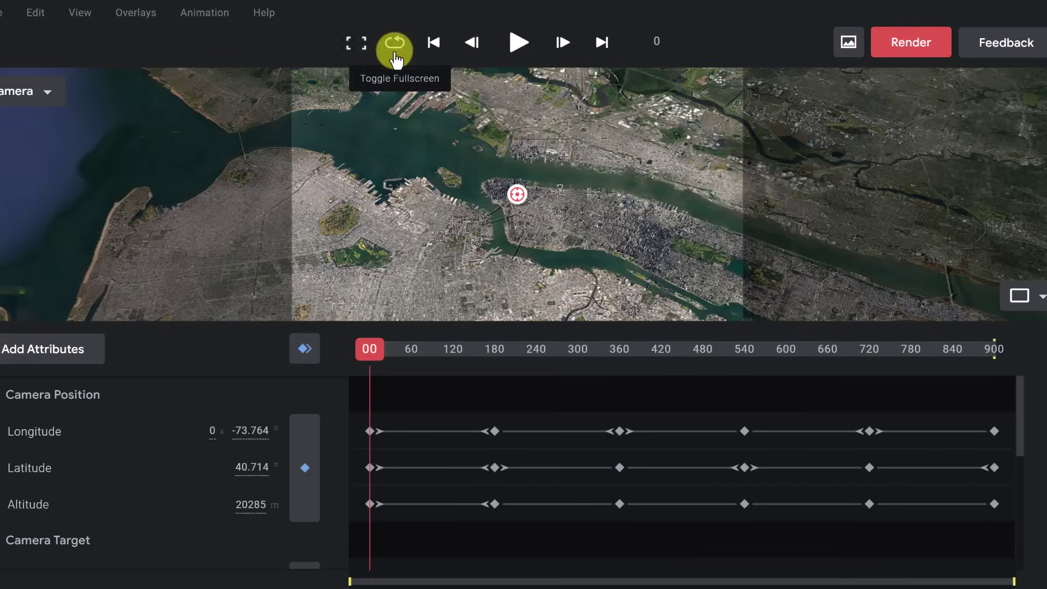
Play and pause the New York animation twice, then scrub back to frame 103.
{"action": "left_click", "coordinate": [518, 43]}
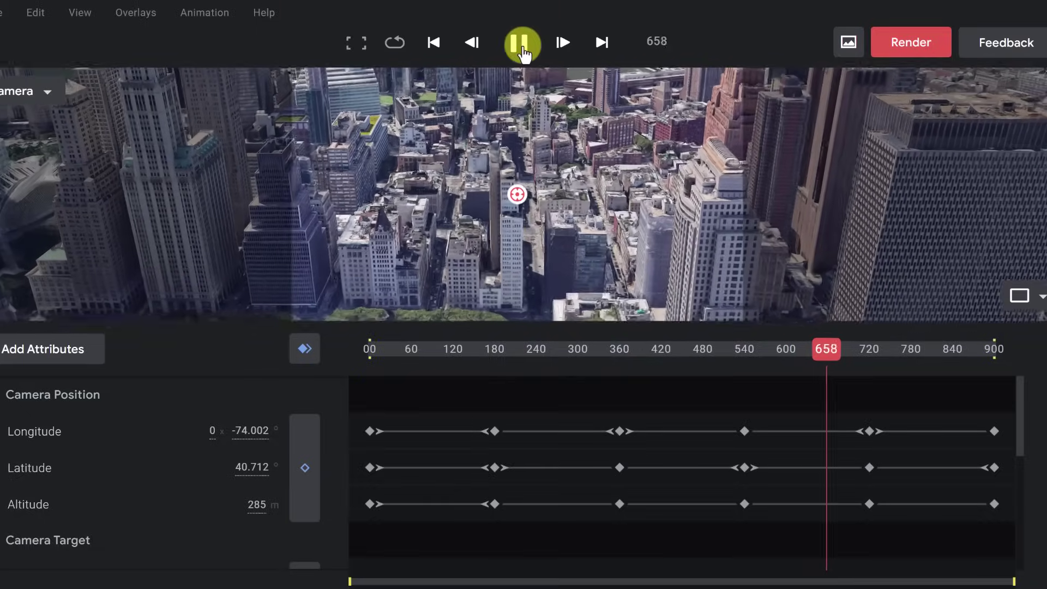
{"action": "left_click", "coordinate": [520, 46]}
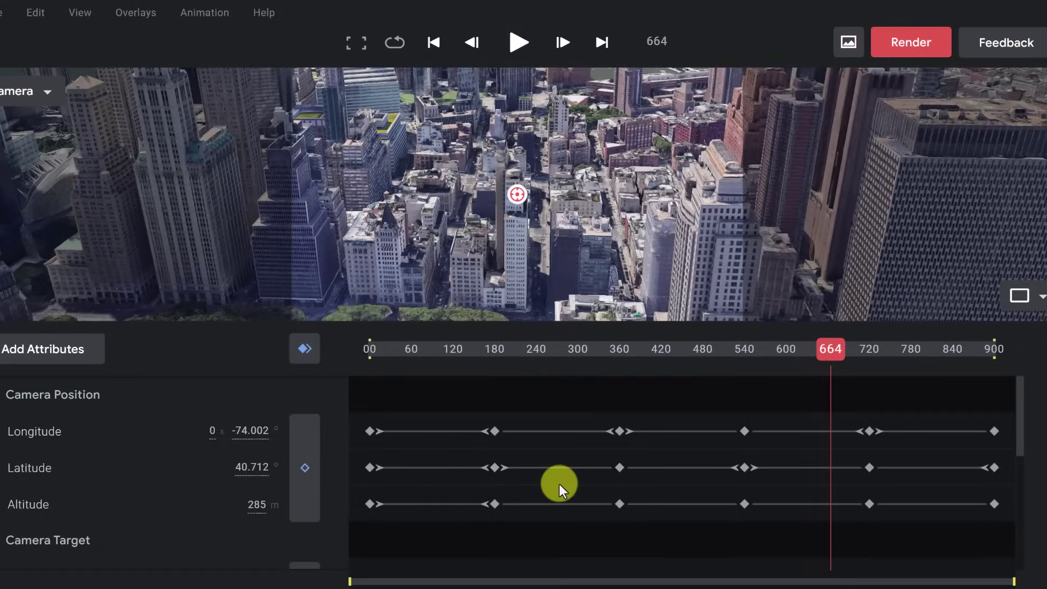
{"action": "key", "text": "space"}
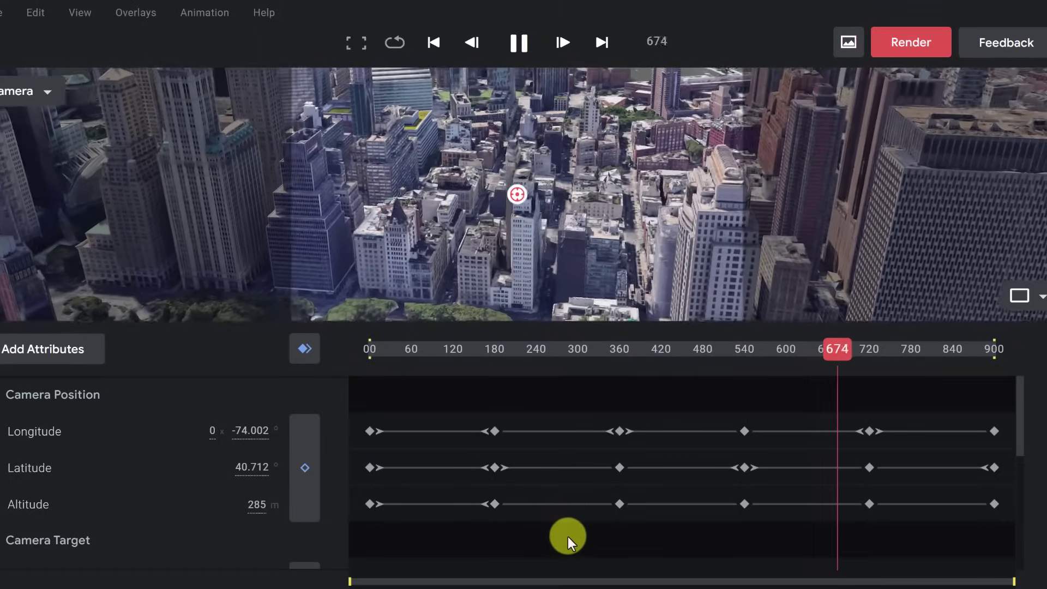
{"action": "key", "text": "space"}
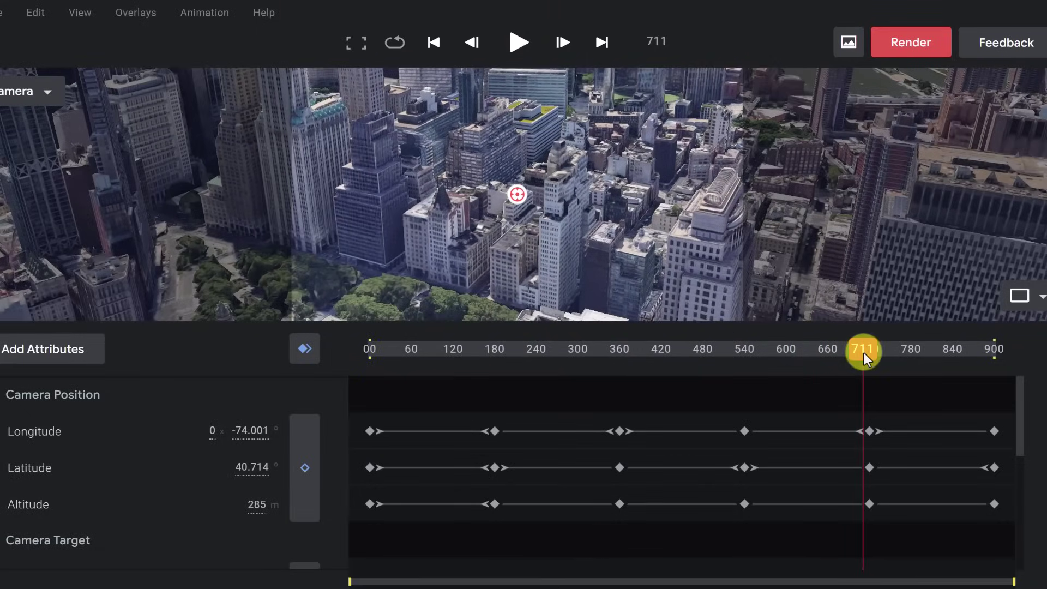
{"action": "mouse_move", "coordinate": [862, 350]}
{"action": "left_mouse_down"}
{"action": "mouse_move", "coordinate": [700, 374]}
{"action": "mouse_move", "coordinate": [393, 378]}
{"action": "mouse_move", "coordinate": [452, 384]}
{"action": "left_mouse_up"}
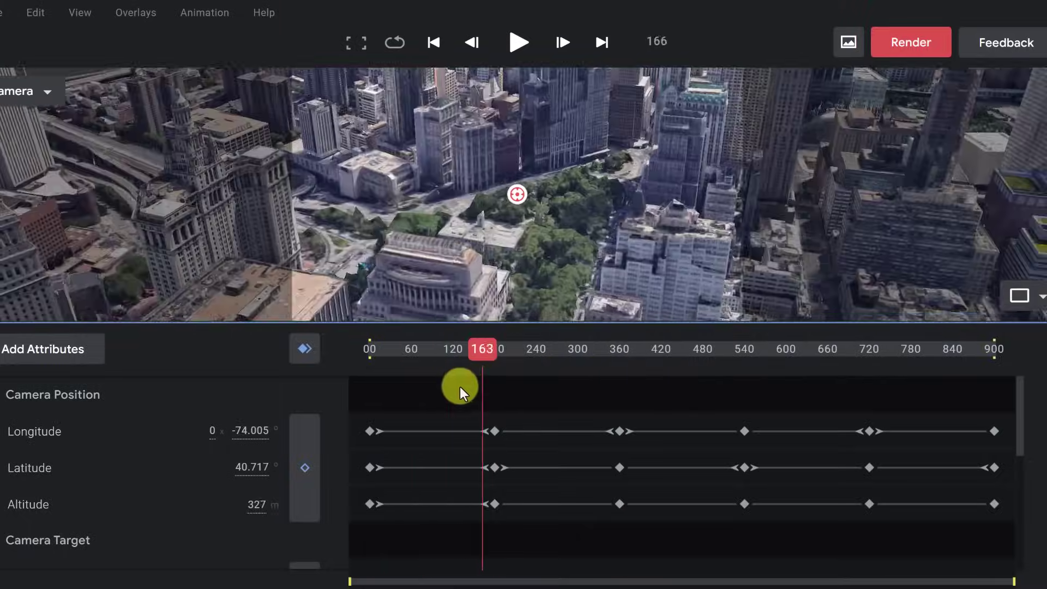
{"action": "left_click_drag", "start_coordinate": [457, 387], "coordinate": [441, 387]}
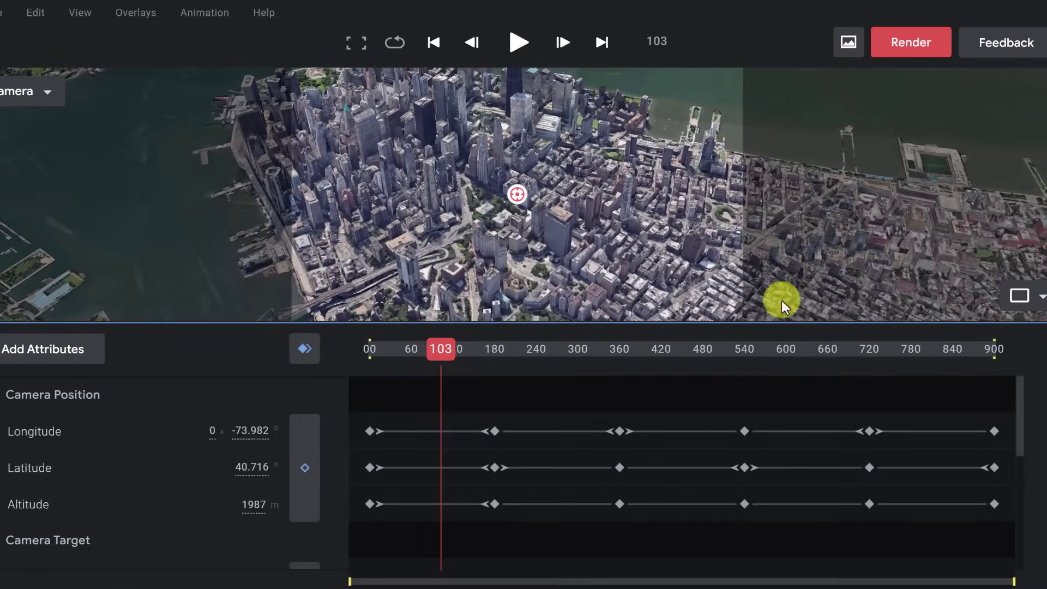
Switch to the Top map plus camera layout, zoom the map out, and settle on frame 349.
{"action": "left_click", "coordinate": [1040, 303]}
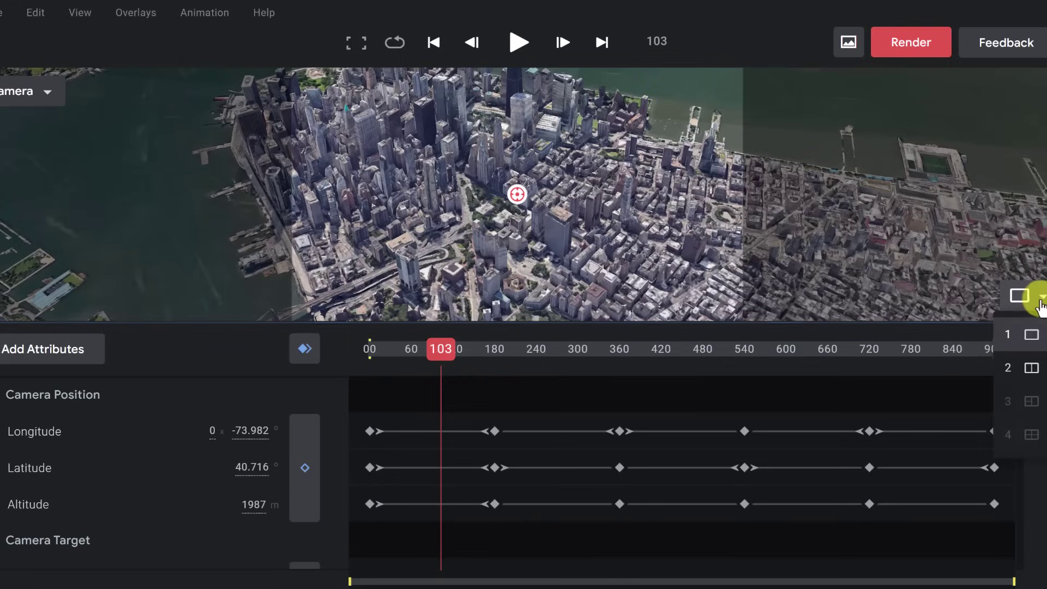
{"action": "left_click", "coordinate": [1031, 377]}
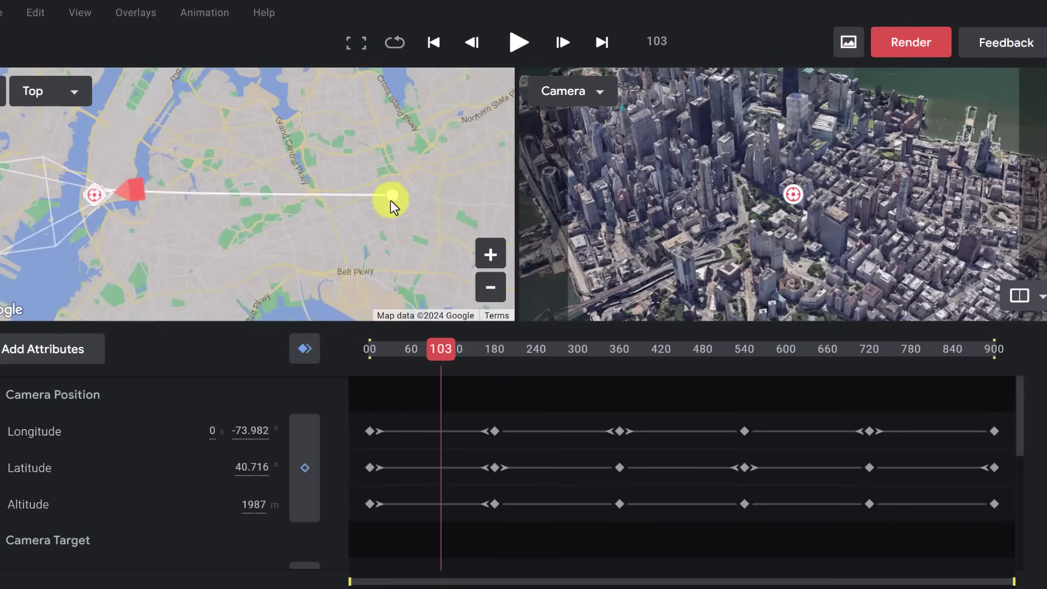
{"action": "left_click", "coordinate": [444, 352]}
{"action": "left_click_drag", "start_coordinate": [440, 354], "coordinate": [525, 367]}
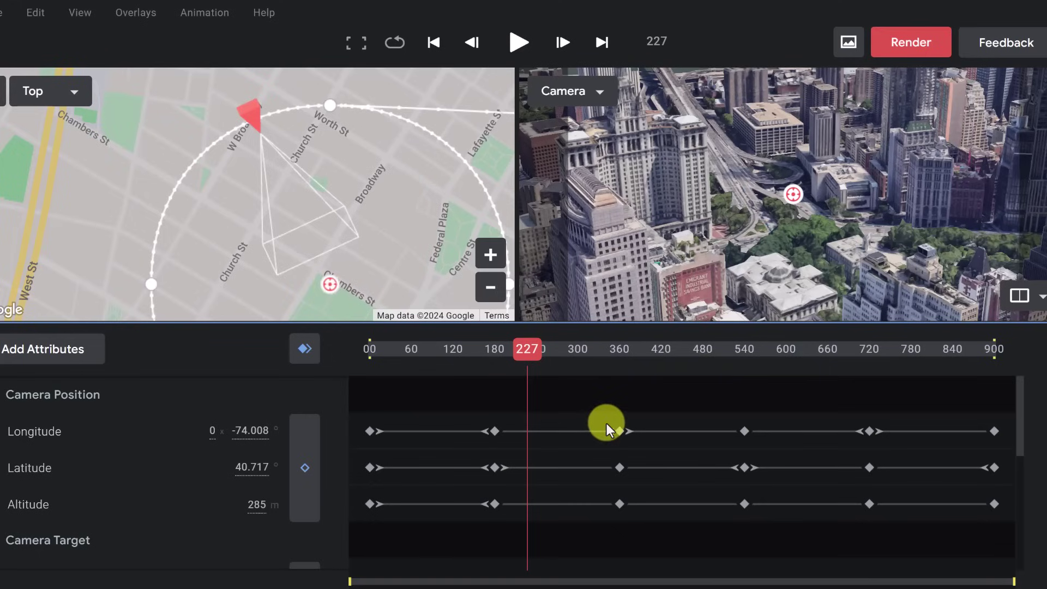
{"action": "left_click_drag", "start_coordinate": [529, 352], "coordinate": [625, 360]}
{"action": "left_click", "coordinate": [491, 288]}
{"action": "left_click", "coordinate": [491, 288]}
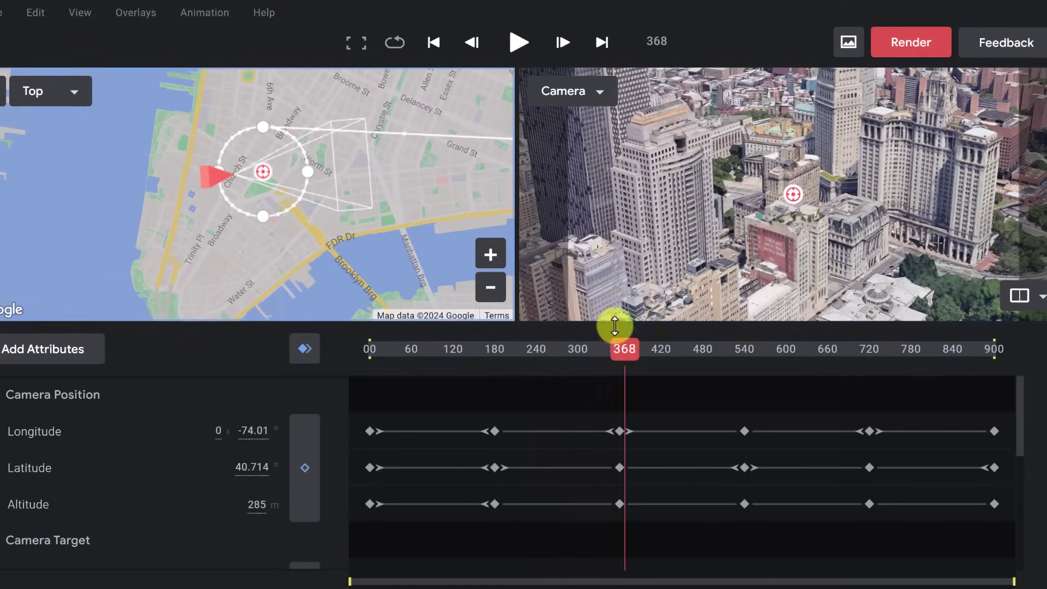
{"action": "left_click_drag", "start_coordinate": [624, 347], "coordinate": [611, 346]}
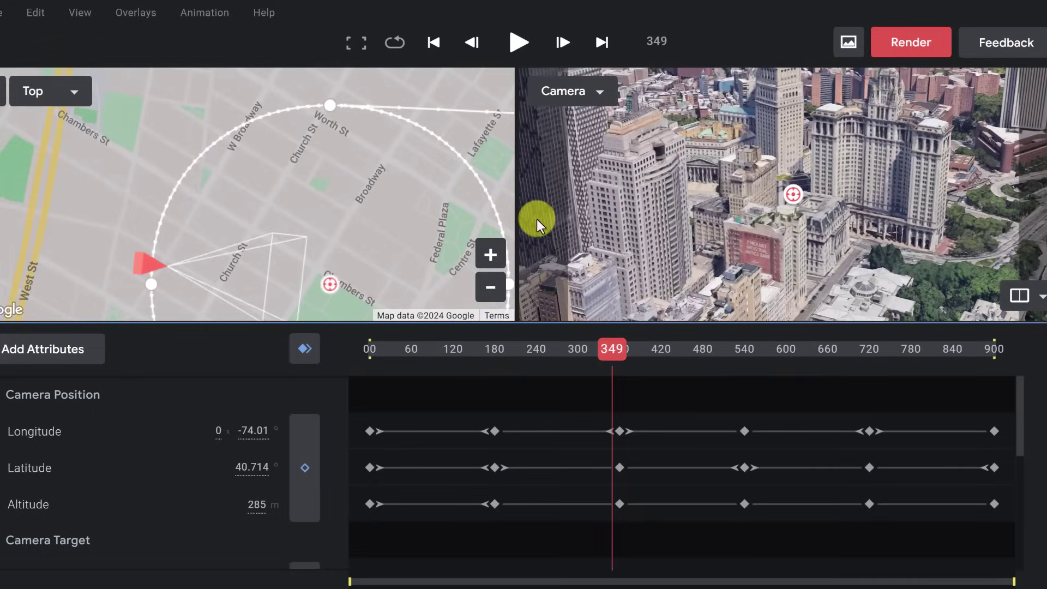
Zoom the Top map out and shift the final path point along the orbit circle.
{"action": "left_click", "coordinate": [490, 287]}
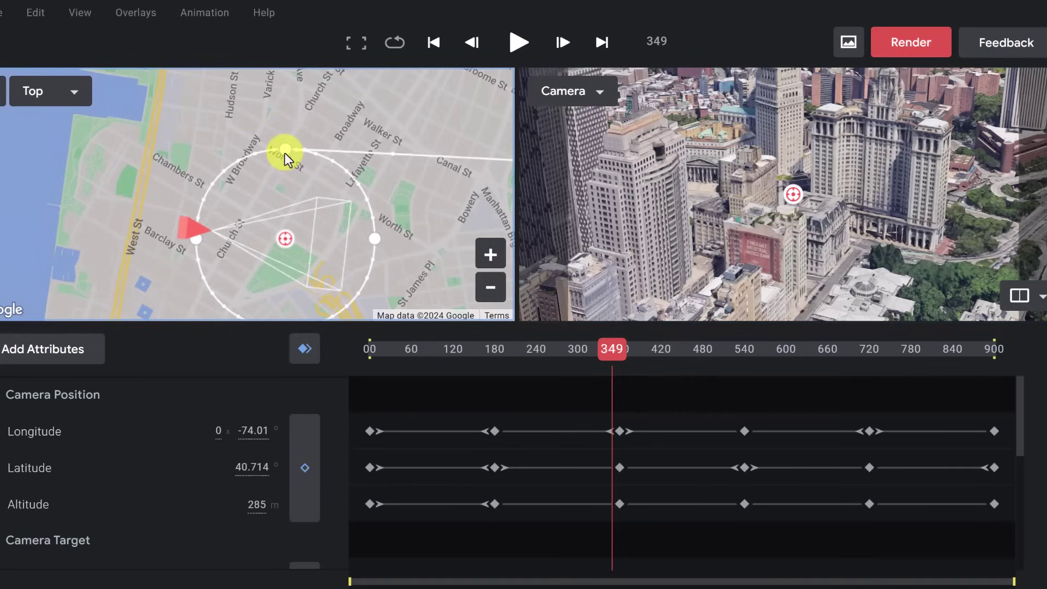
{"action": "mouse_move", "coordinate": [284, 152]}
{"action": "left_mouse_down"}
{"action": "mouse_move", "coordinate": [233, 148]}
{"action": "mouse_move", "coordinate": [302, 153]}
{"action": "left_mouse_up"}
{"action": "left_click", "coordinate": [490, 288]}
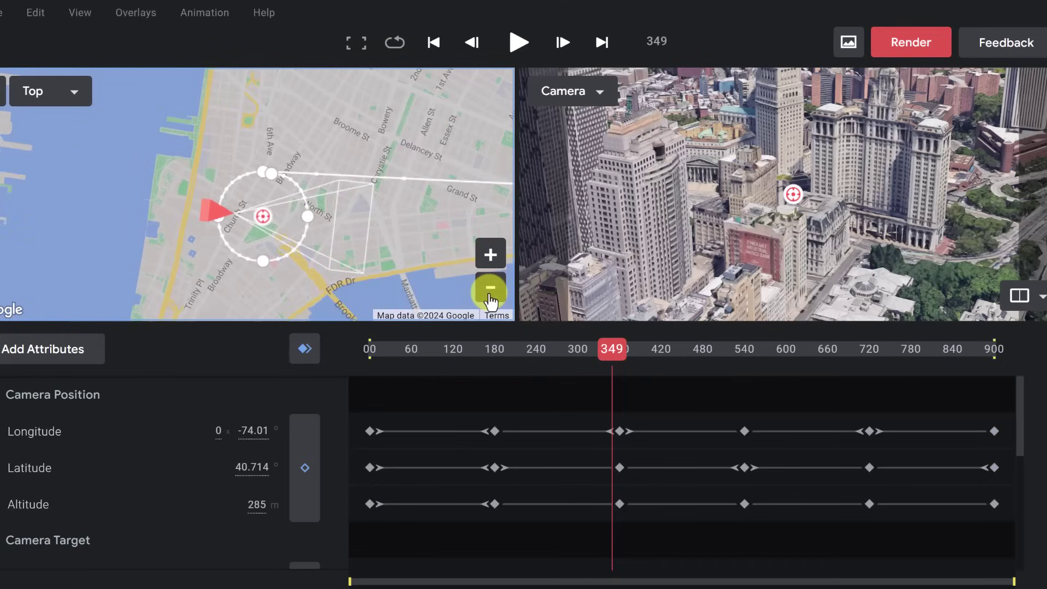
{"action": "left_click", "coordinate": [490, 288]}
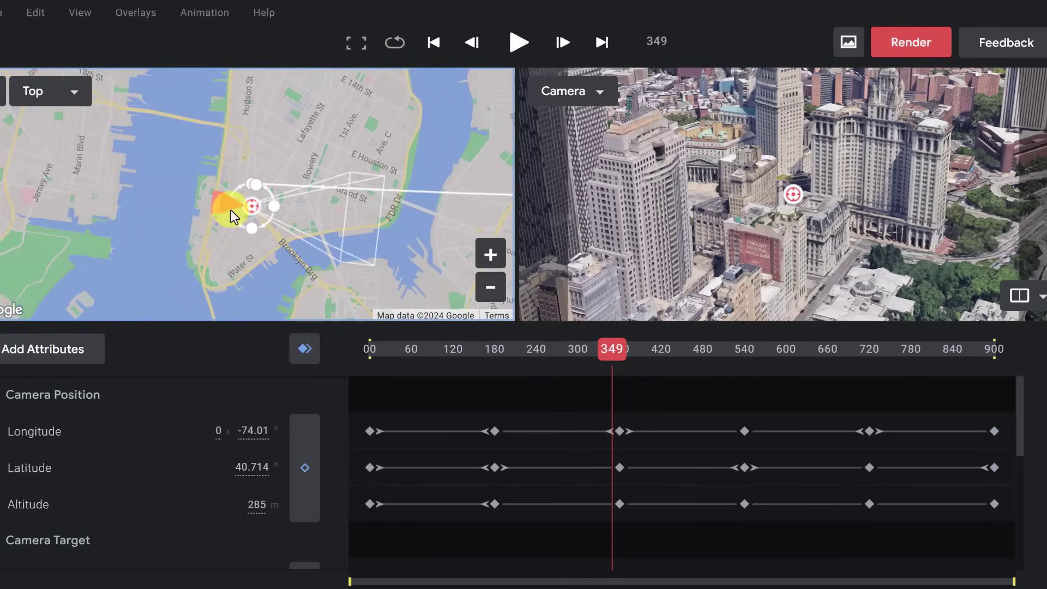
Move the camera southwest on the Top map to sit across the harbour.
{"action": "mouse_move", "coordinate": [230, 210]}
{"action": "left_mouse_down"}
{"action": "mouse_move", "coordinate": [218, 218]}
{"action": "mouse_move", "coordinate": [242, 225]}
{"action": "mouse_move", "coordinate": [215, 211]}
{"action": "mouse_move", "coordinate": [180, 248]}
{"action": "mouse_move", "coordinate": [127, 267]}
{"action": "mouse_move", "coordinate": [137, 293]}
{"action": "mouse_move", "coordinate": [159, 271]}
{"action": "left_mouse_up"}
{"action": "left_click", "coordinate": [489, 288]}
{"action": "left_click", "coordinate": [216, 237]}
{"action": "mouse_move", "coordinate": [204, 240]}
{"action": "left_mouse_down"}
{"action": "mouse_move", "coordinate": [113, 275]}
{"action": "mouse_move", "coordinate": [107, 294]}
{"action": "left_mouse_up"}
{"action": "left_click_drag", "start_coordinate": [232, 229], "coordinate": [106, 285]}
{"action": "scroll", "coordinate": [231, 222], "scroll_direction": "up", "scroll_amount": 2}
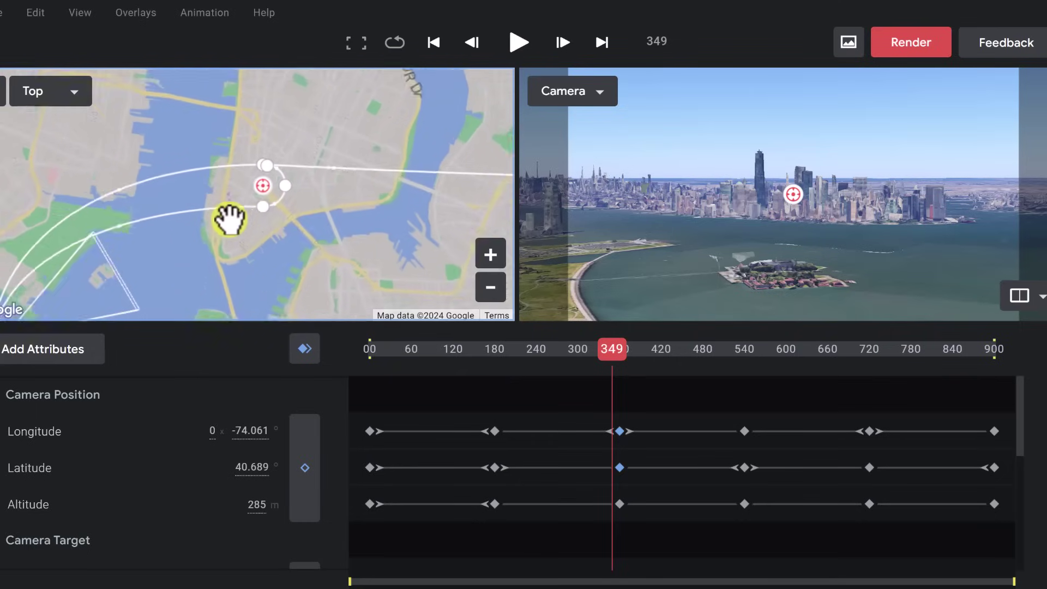
{"action": "mouse_move", "coordinate": [262, 212]}
{"action": "left_mouse_down"}
{"action": "mouse_move", "coordinate": [231, 305]}
{"action": "mouse_move", "coordinate": [245, 316]}
{"action": "left_mouse_up"}
{"action": "scroll", "coordinate": [206, 280], "scroll_direction": "down", "scroll_amount": 3}
Pull a path point south and re-aim the camera target slightly south.
{"action": "left_click_drag", "start_coordinate": [206, 280], "coordinate": [206, 268]}
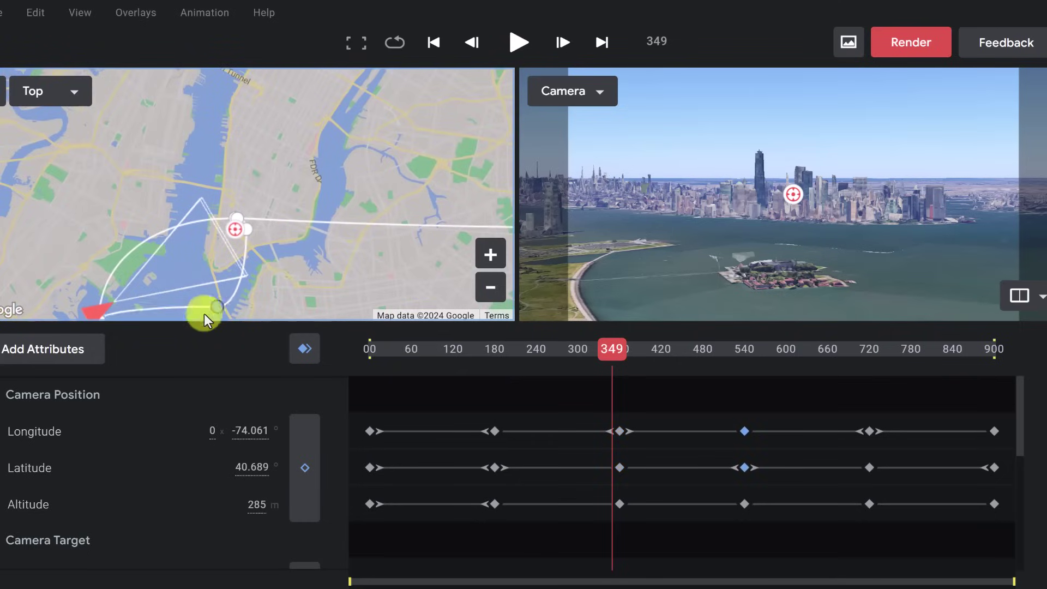
{"action": "mouse_move", "coordinate": [238, 221]}
{"action": "left_mouse_down"}
{"action": "mouse_move", "coordinate": [221, 218]}
{"action": "mouse_move", "coordinate": [246, 246]}
{"action": "mouse_move", "coordinate": [237, 215]}
{"action": "mouse_move", "coordinate": [205, 223]}
{"action": "mouse_move", "coordinate": [243, 217]}
{"action": "mouse_move", "coordinate": [184, 203]}
{"action": "left_mouse_up"}
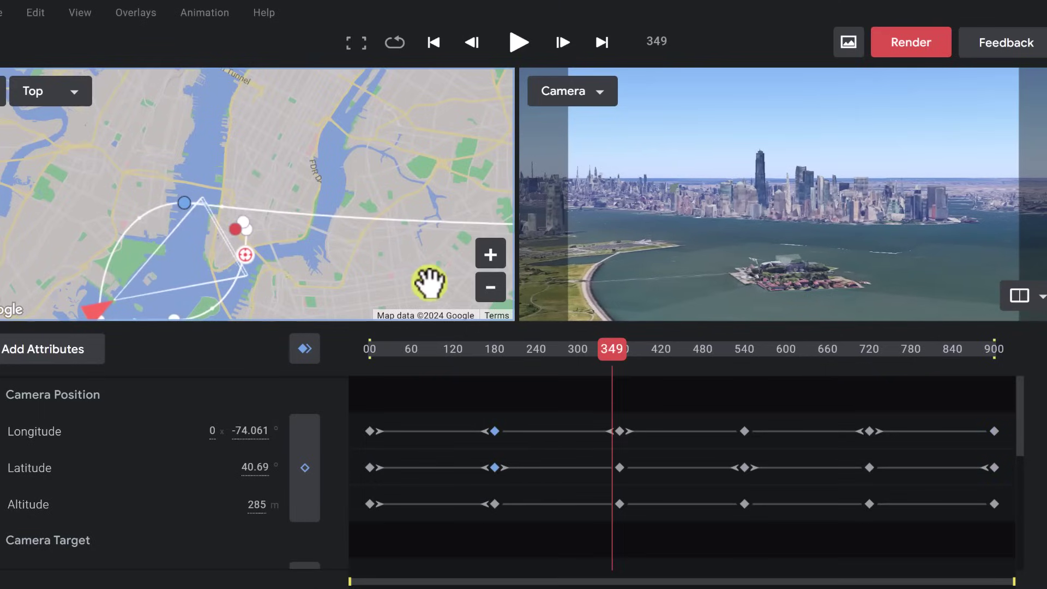
{"action": "left_click", "coordinate": [490, 287]}
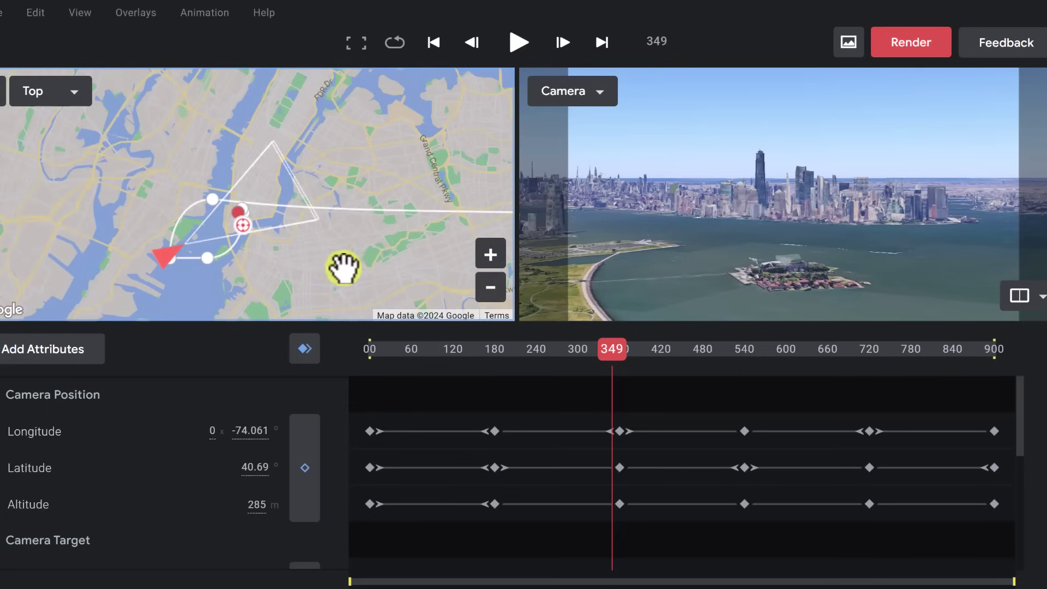
Add a camera position keyframe at frame 233 with altitude lowered to 200 m.
{"action": "left_click_drag", "start_coordinate": [614, 348], "coordinate": [531, 361]}
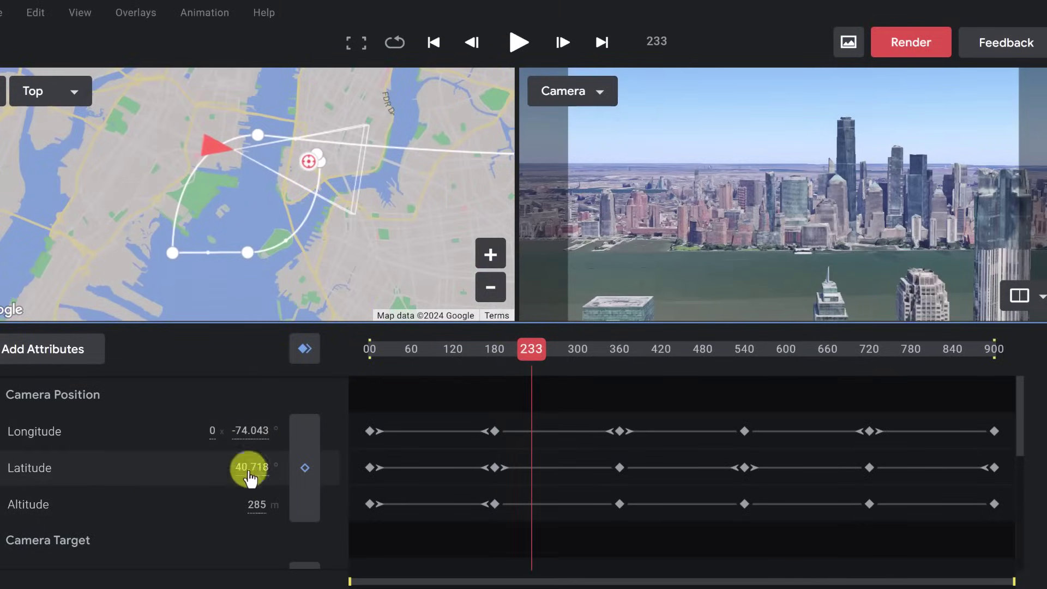
{"action": "left_click", "coordinate": [261, 513]}
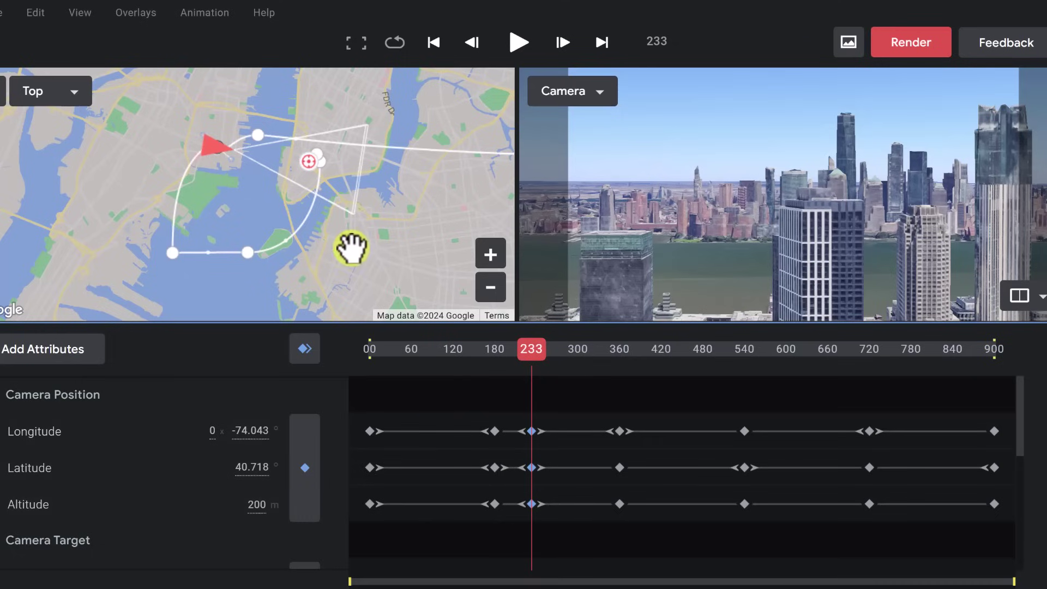
At frame 349, zoom the Top map in and drag the target toward Manhattan.
{"action": "left_click", "coordinate": [534, 350]}
{"action": "left_click_drag", "start_coordinate": [534, 351], "coordinate": [611, 355]}
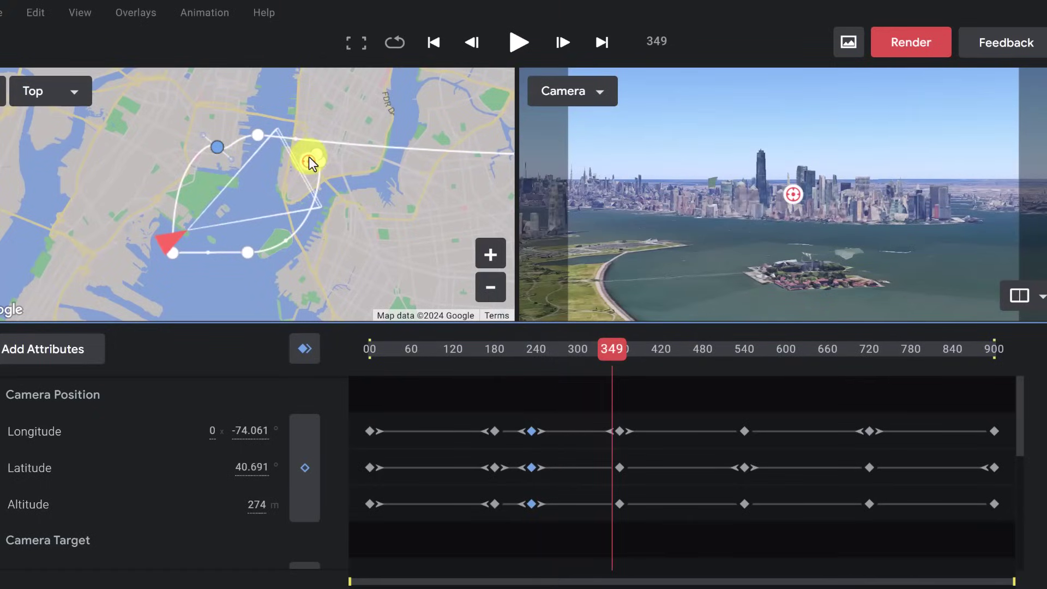
{"action": "left_click", "coordinate": [490, 255]}
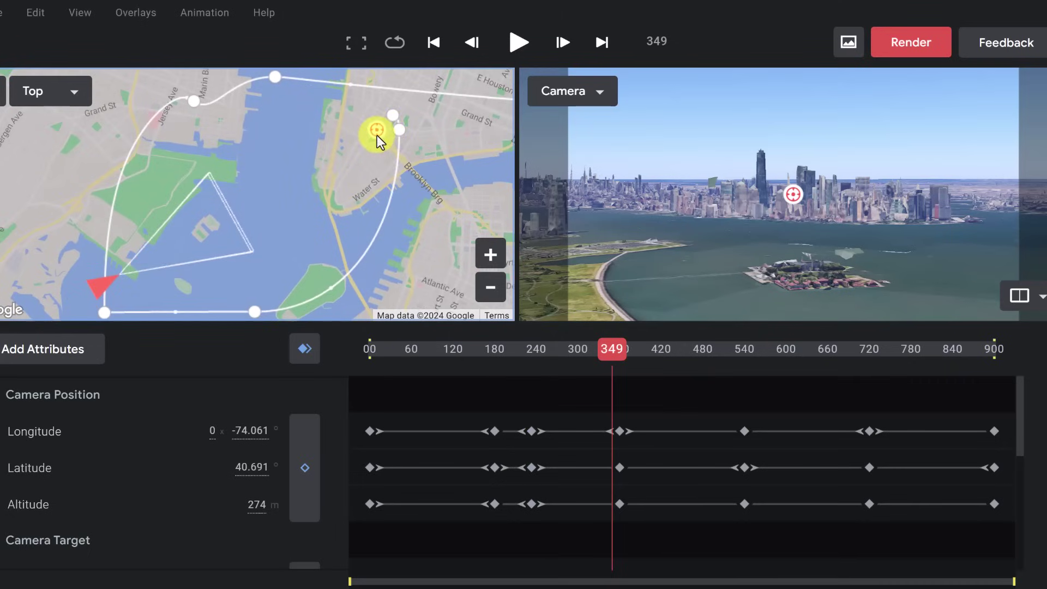
{"action": "mouse_move", "coordinate": [377, 131]}
{"action": "left_mouse_down"}
{"action": "mouse_move", "coordinate": [365, 169]}
{"action": "mouse_move", "coordinate": [303, 174]}
{"action": "mouse_move", "coordinate": [208, 149]}
{"action": "mouse_move", "coordinate": [273, 174]}
{"action": "mouse_move", "coordinate": [290, 256]}
{"action": "mouse_move", "coordinate": [280, 193]}
{"action": "mouse_move", "coordinate": [327, 197]}
{"action": "left_mouse_up"}
{"action": "mouse_move", "coordinate": [377, 130]}
{"action": "left_mouse_down"}
{"action": "mouse_move", "coordinate": [339, 144]}
{"action": "mouse_move", "coordinate": [299, 133]}
{"action": "mouse_move", "coordinate": [311, 159]}
{"action": "mouse_move", "coordinate": [109, 136]}
{"action": "mouse_move", "coordinate": [84, 146]}
{"action": "mouse_move", "coordinate": [66, 172]}
{"action": "left_mouse_up"}
At frame 178, shift the camera target east, then review the flight at frame 235.
{"action": "left_click_drag", "start_coordinate": [617, 352], "coordinate": [663, 373]}
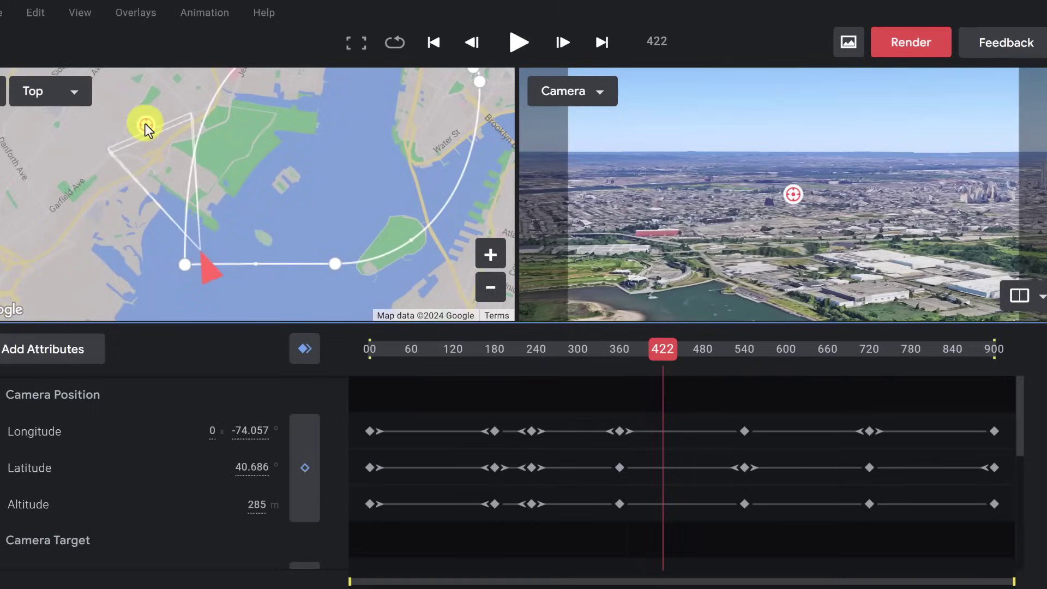
{"action": "mouse_move", "coordinate": [148, 123]}
{"action": "left_mouse_down"}
{"action": "mouse_move", "coordinate": [343, 116]}
{"action": "mouse_move", "coordinate": [394, 94]}
{"action": "mouse_move", "coordinate": [416, 169]}
{"action": "mouse_move", "coordinate": [407, 174]}
{"action": "left_mouse_up"}
{"action": "left_click_drag", "start_coordinate": [657, 348], "coordinate": [854, 374]}
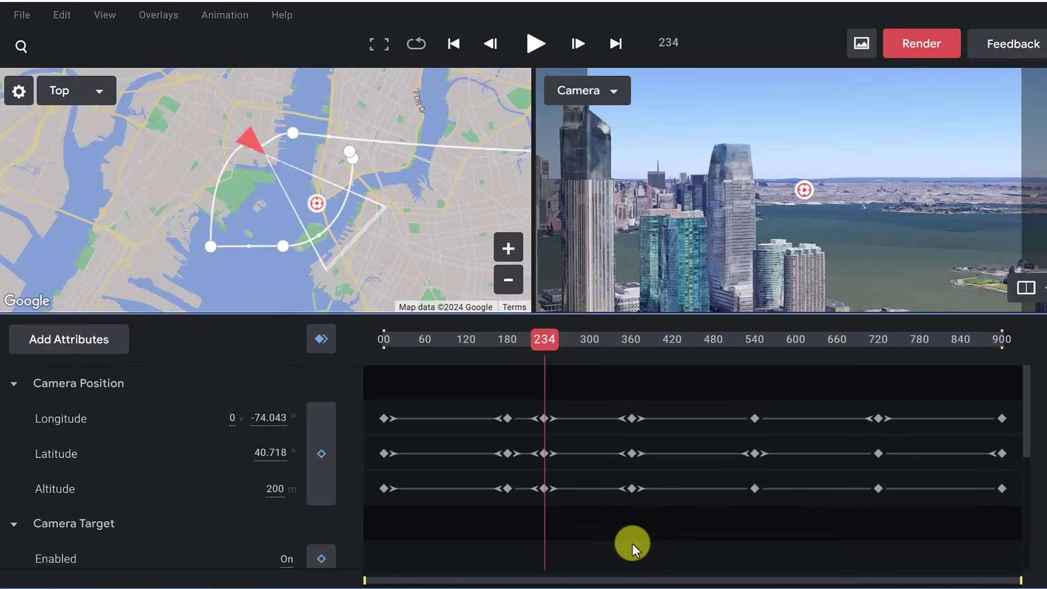
{"action": "left_click", "coordinate": [545, 346]}
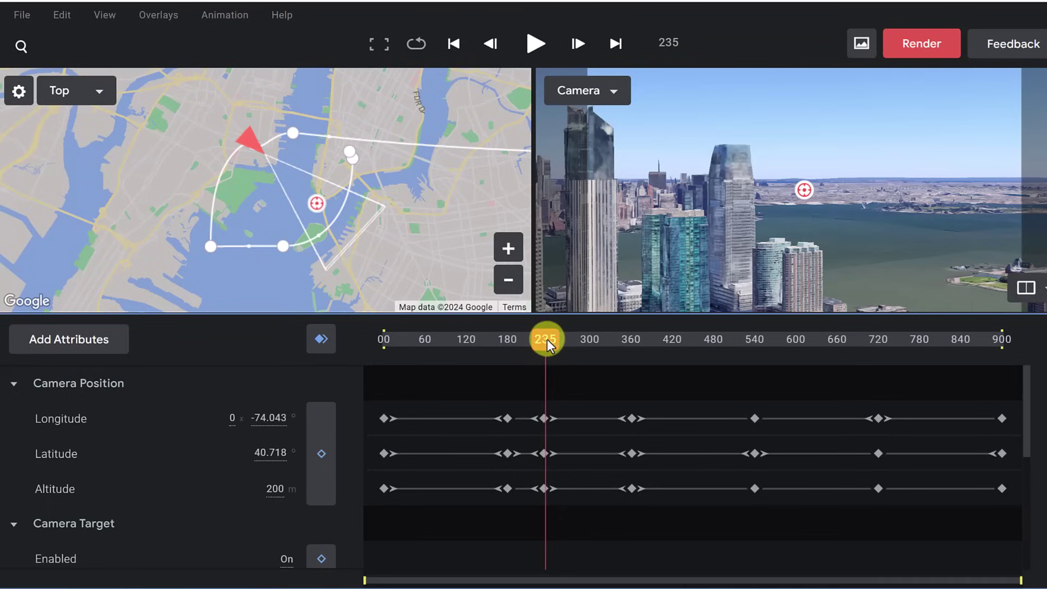
Set the camera altitude to 30 m at frame 362 and preview the frames after it.
{"action": "left_click_drag", "start_coordinate": [547, 339], "coordinate": [632, 349]}
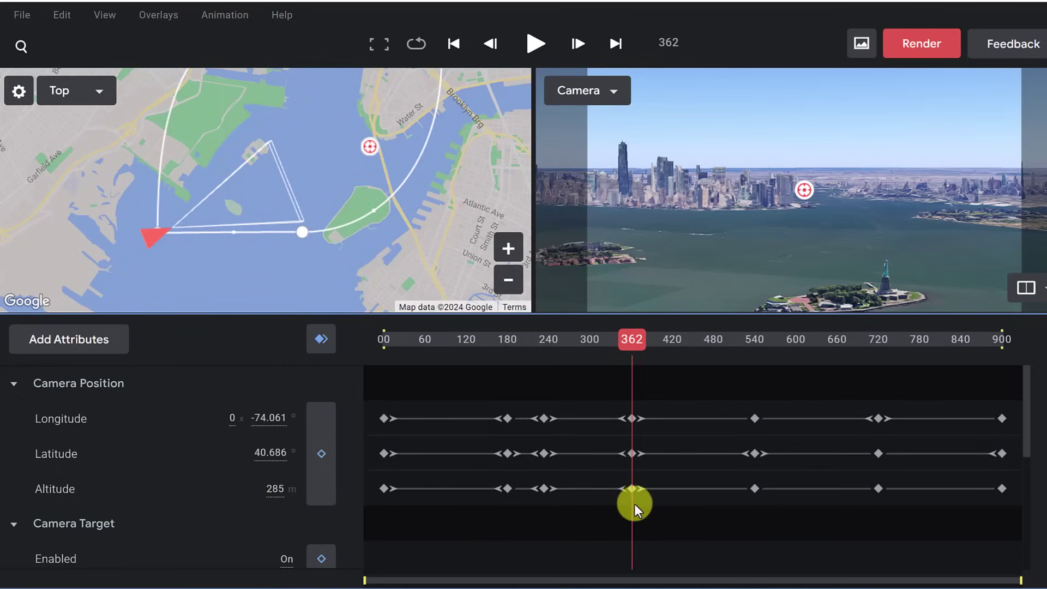
{"action": "left_click", "coordinate": [273, 490]}
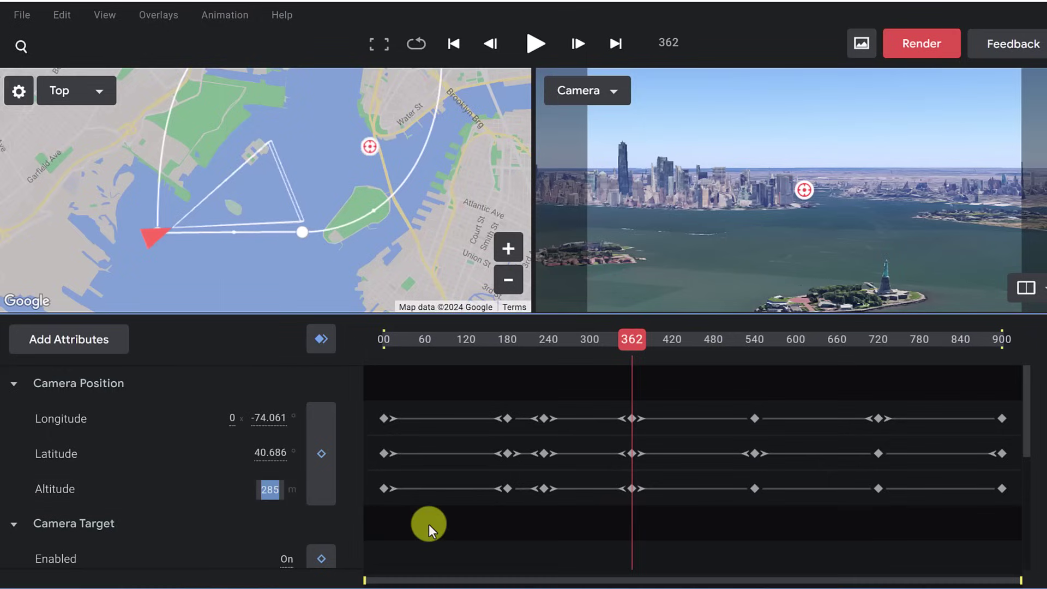
{"action": "type", "text": "30"}
{"action": "key", "text": "Return"}
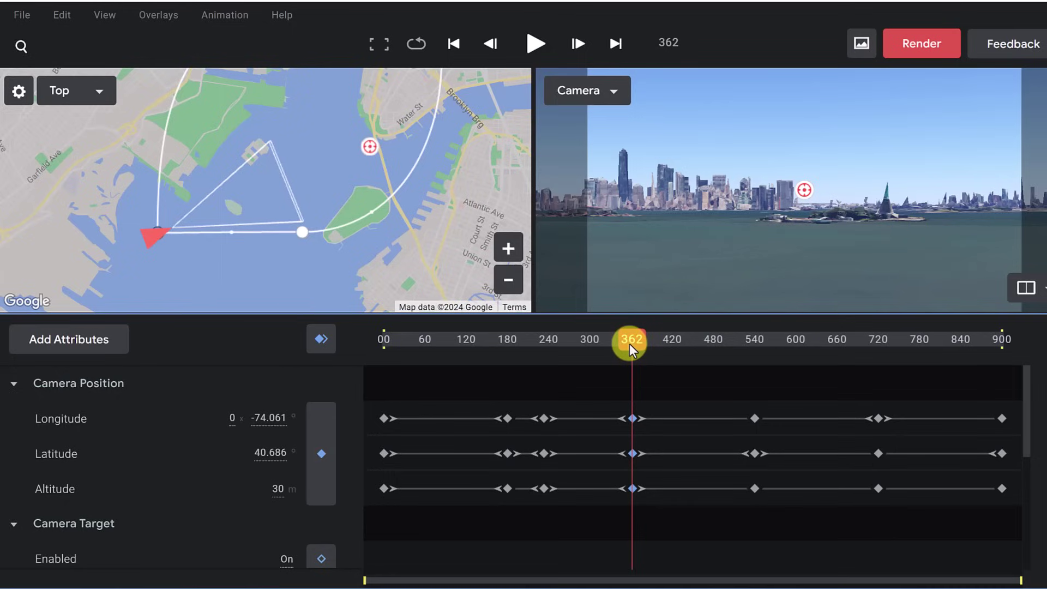
{"action": "left_click_drag", "start_coordinate": [629, 343], "coordinate": [755, 359]}
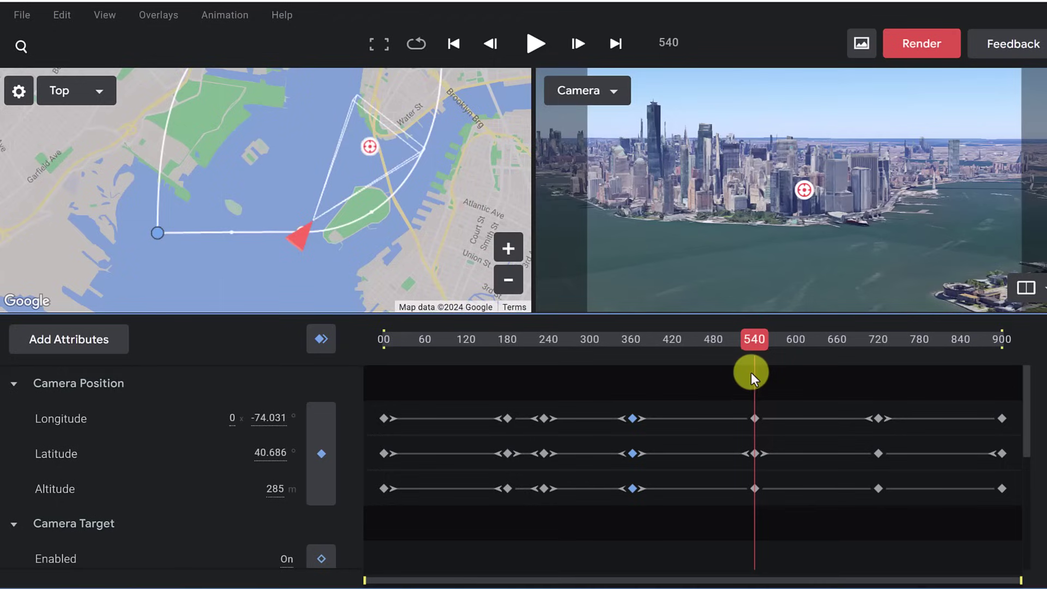
{"action": "scroll", "coordinate": [197, 468], "scroll_direction": "down", "scroll_amount": 3}
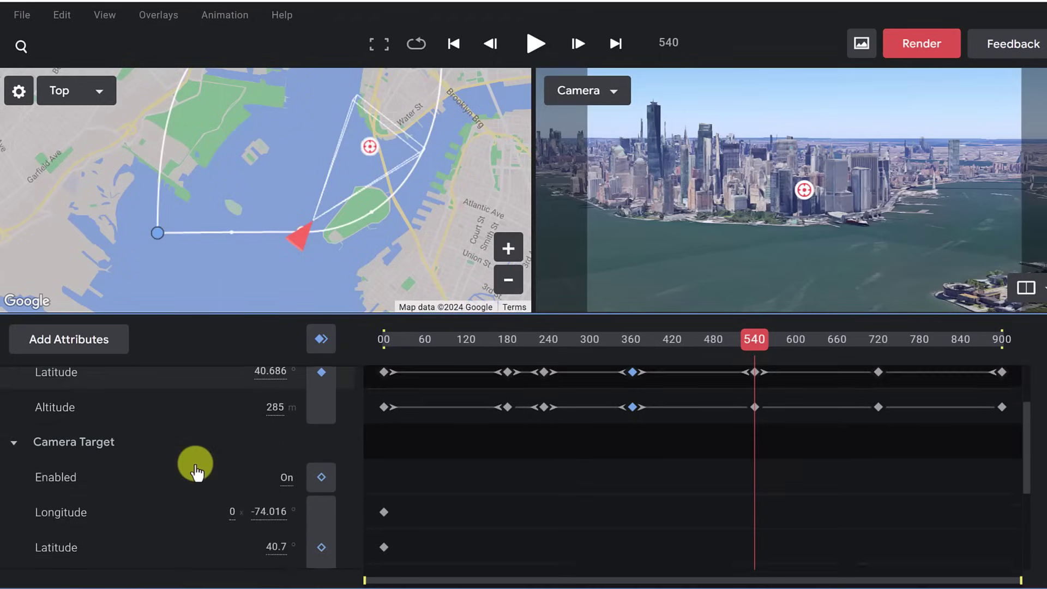
{"action": "scroll", "coordinate": [205, 469], "scroll_direction": "up", "scroll_amount": 1}
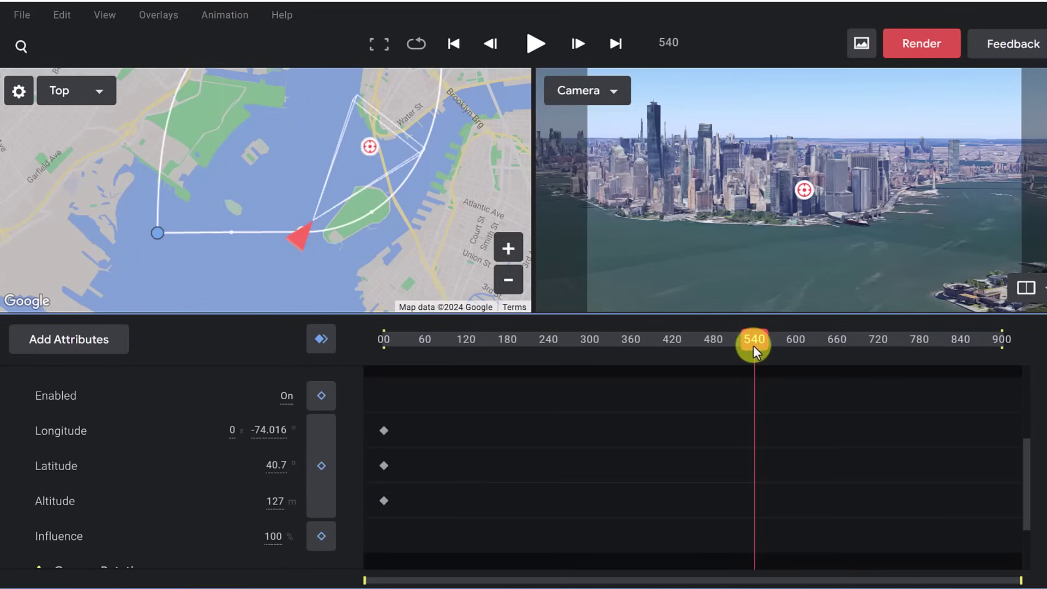
{"action": "left_click_drag", "start_coordinate": [754, 345], "coordinate": [369, 378]}
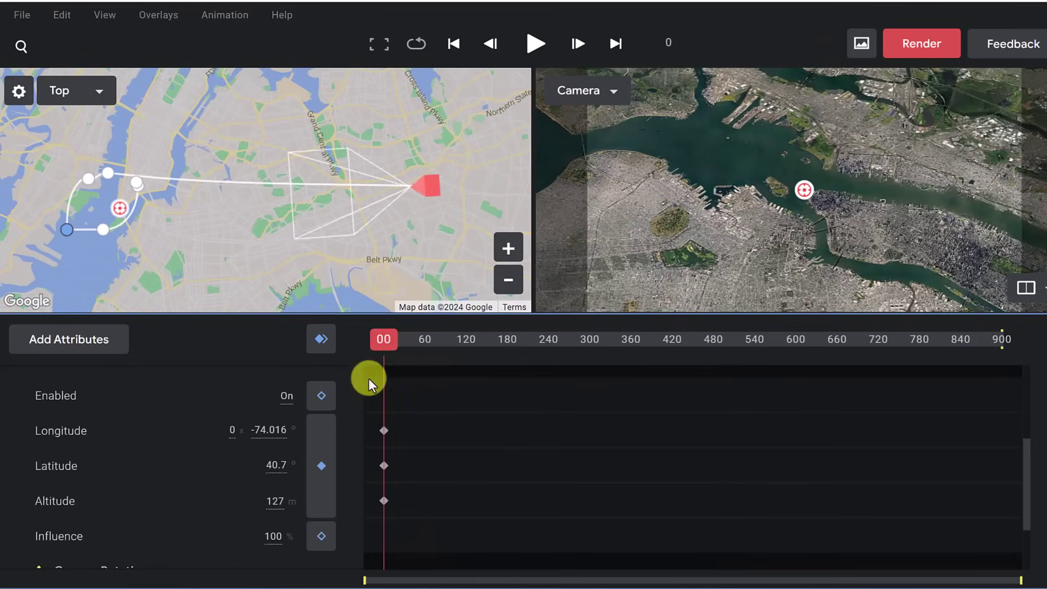
{"action": "left_click", "coordinate": [287, 404]}
{"action": "left_click_drag", "start_coordinate": [372, 351], "coordinate": [440, 353]}
{"action": "left_click", "coordinate": [288, 400]}
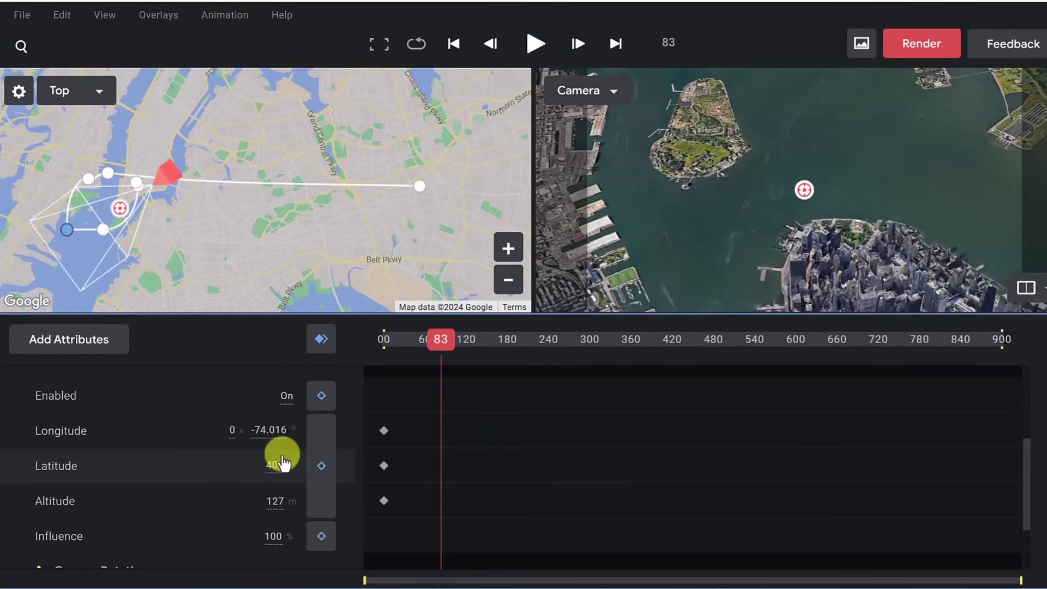
{"action": "scroll", "coordinate": [202, 478], "scroll_direction": "down", "scroll_amount": 2}
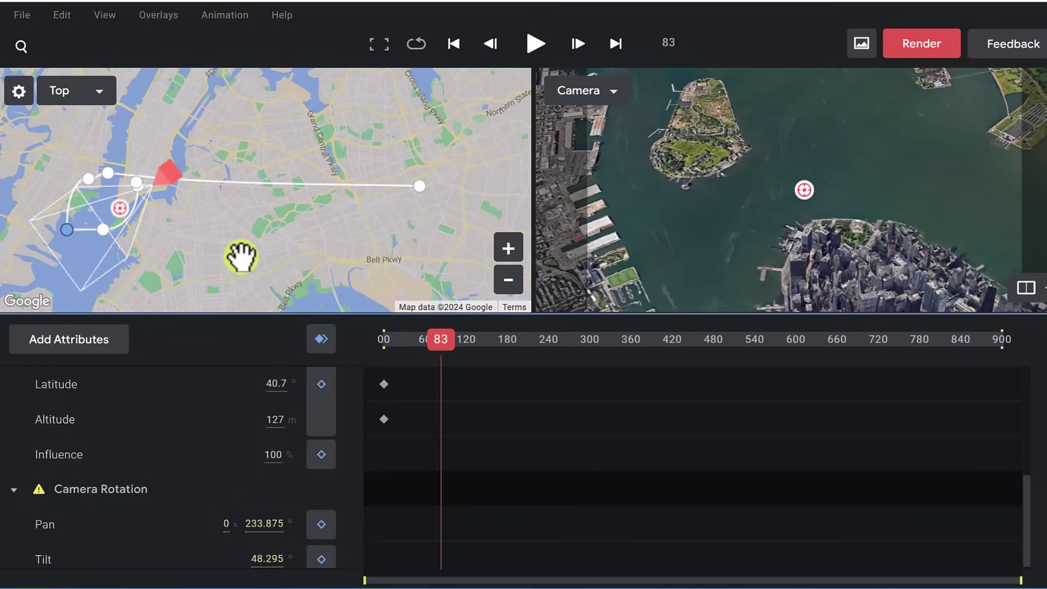
{"action": "left_click_drag", "start_coordinate": [437, 339], "coordinate": [500, 341]}
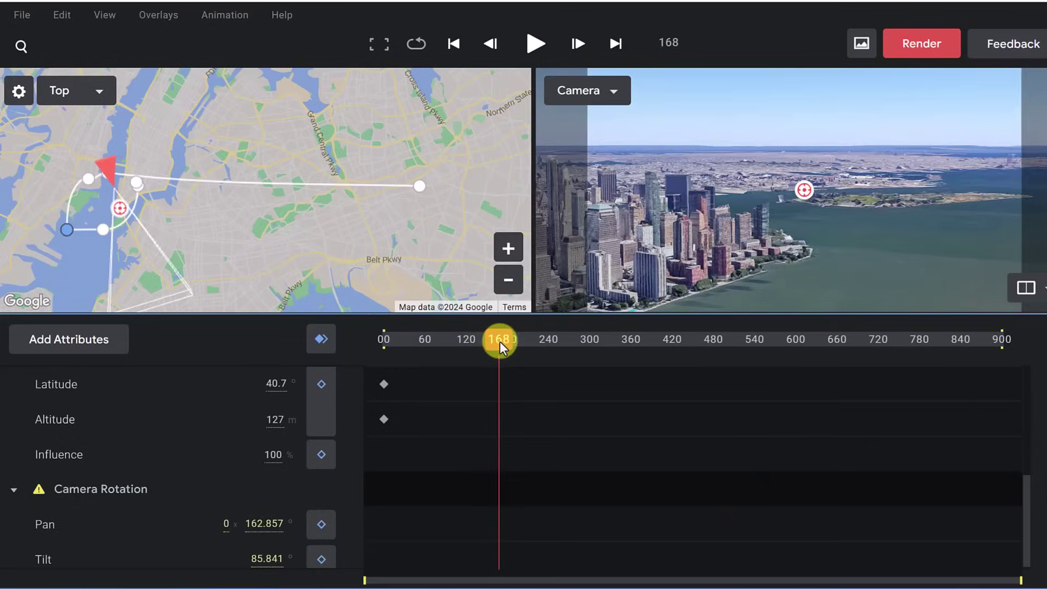
{"action": "left_click", "coordinate": [274, 457]}
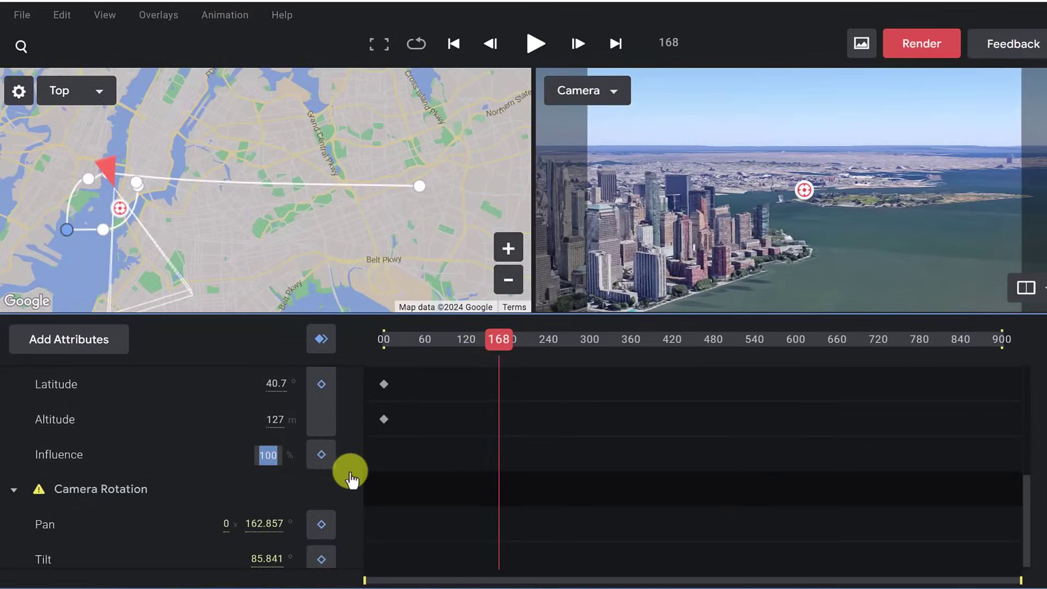
{"action": "key", "text": "Return"}
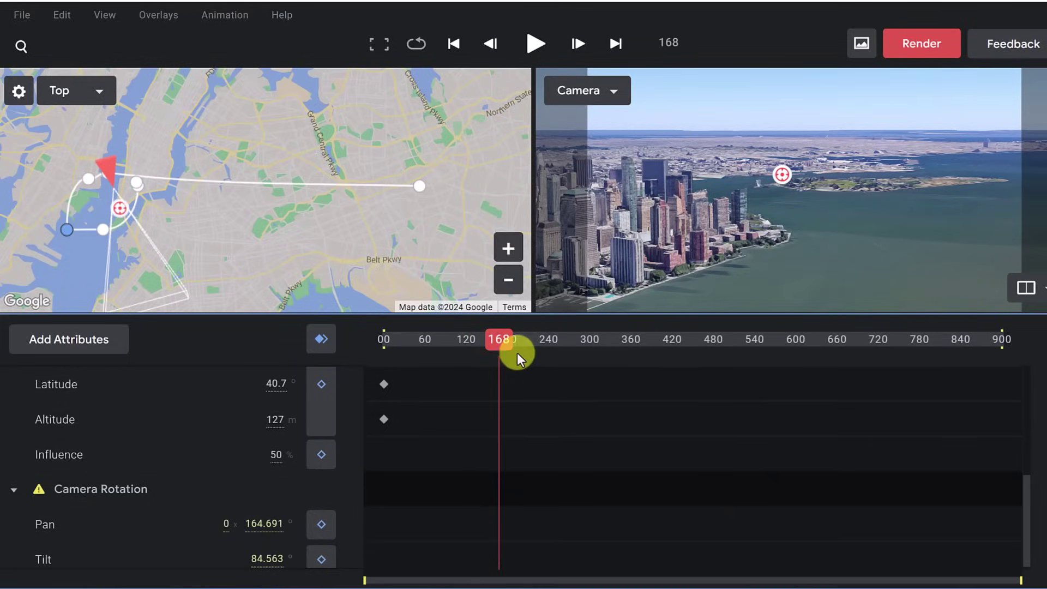
{"action": "mouse_move", "coordinate": [518, 352]}
{"action": "left_mouse_down"}
{"action": "mouse_move", "coordinate": [401, 350]}
{"action": "mouse_move", "coordinate": [593, 385]}
{"action": "left_mouse_up"}
{"action": "scroll", "coordinate": [171, 442], "scroll_direction": "up", "scroll_amount": 3}
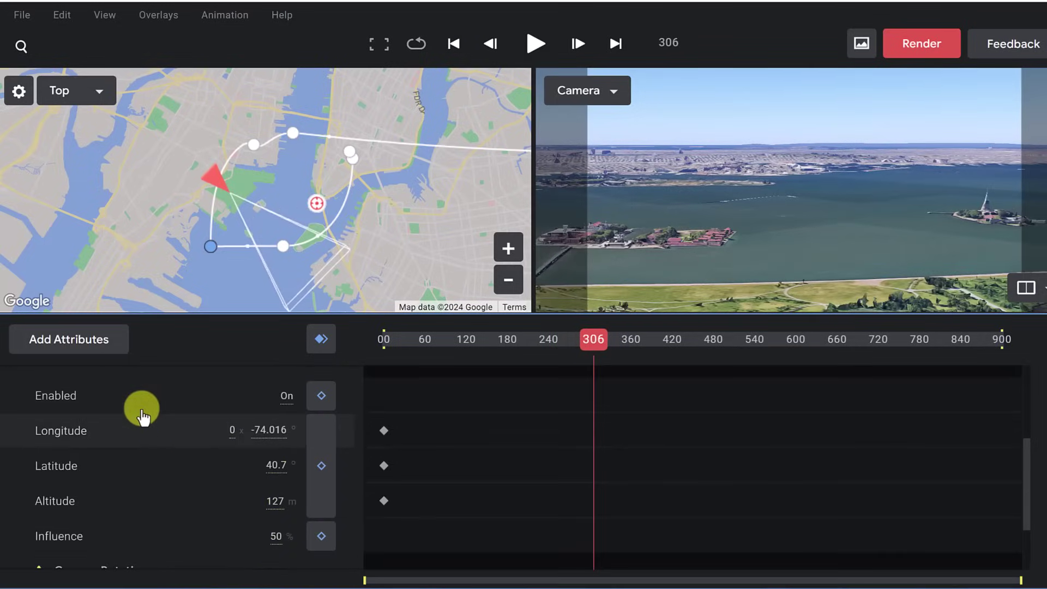
{"action": "scroll", "coordinate": [135, 422], "scroll_direction": "down", "scroll_amount": 2}
{"action": "scroll", "coordinate": [131, 442], "scroll_direction": "up", "scroll_amount": 3}
{"action": "scroll", "coordinate": [146, 468], "scroll_direction": "down", "scroll_amount": 2}
{"action": "scroll", "coordinate": [146, 469], "scroll_direction": "down", "scroll_amount": 1}
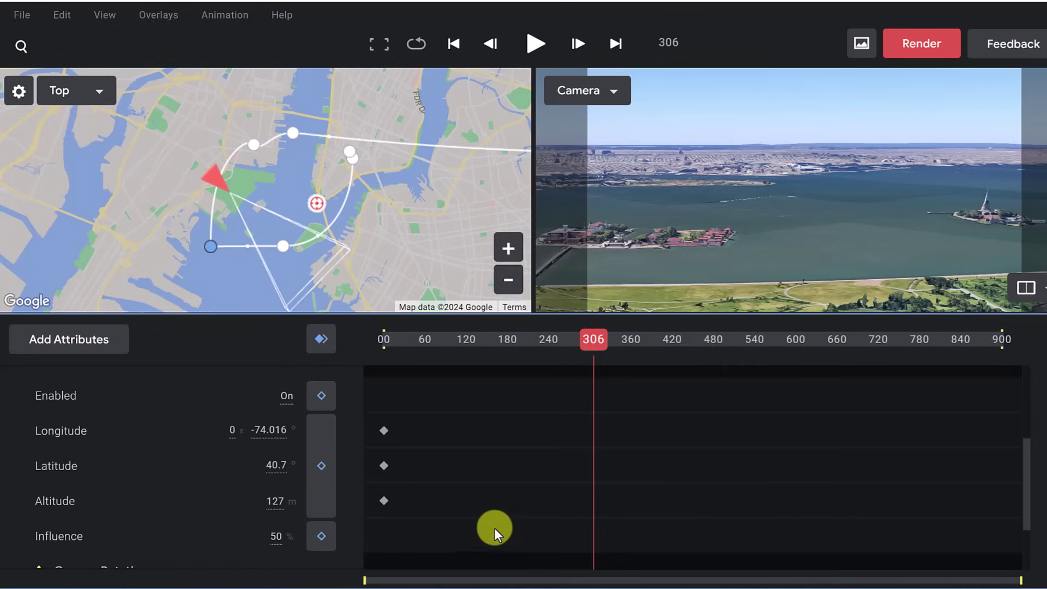
{"action": "left_click", "coordinate": [323, 539]}
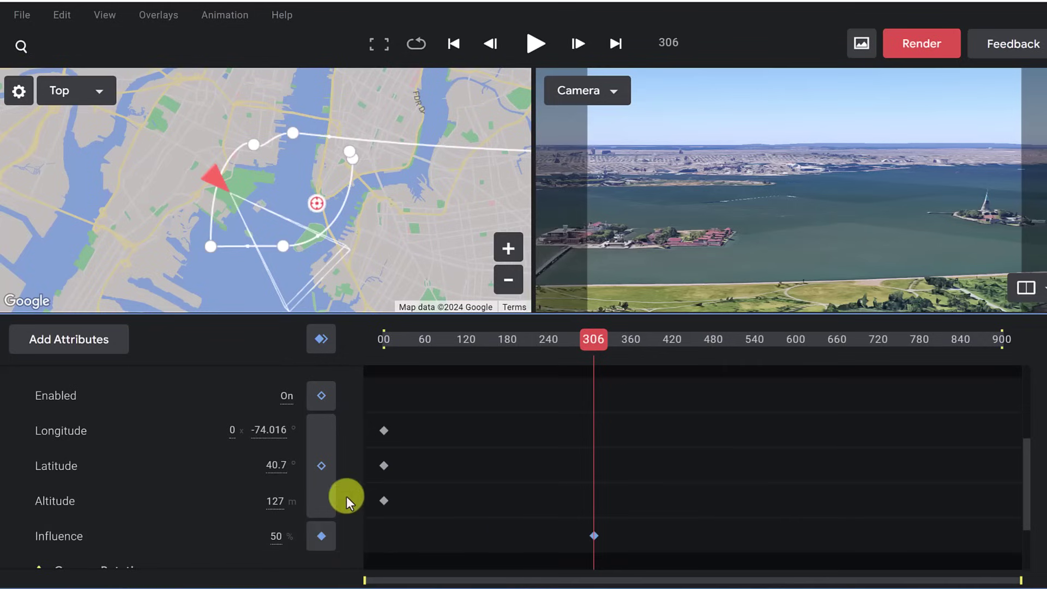
{"action": "left_click", "coordinate": [322, 465]}
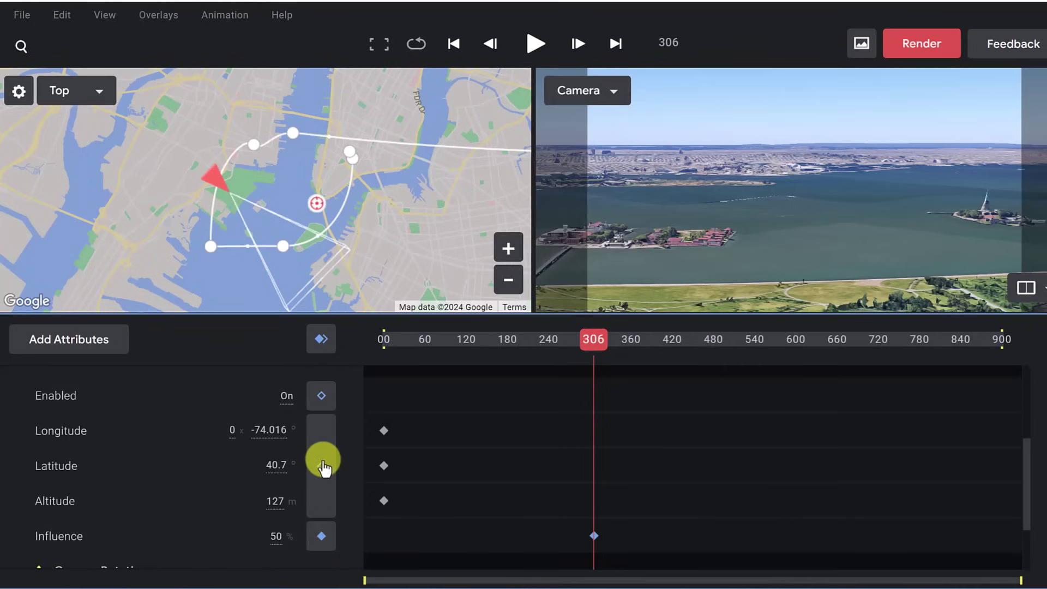
{"action": "left_click", "coordinate": [385, 461]}
{"action": "left_click_drag", "start_coordinate": [598, 341], "coordinate": [417, 354]}
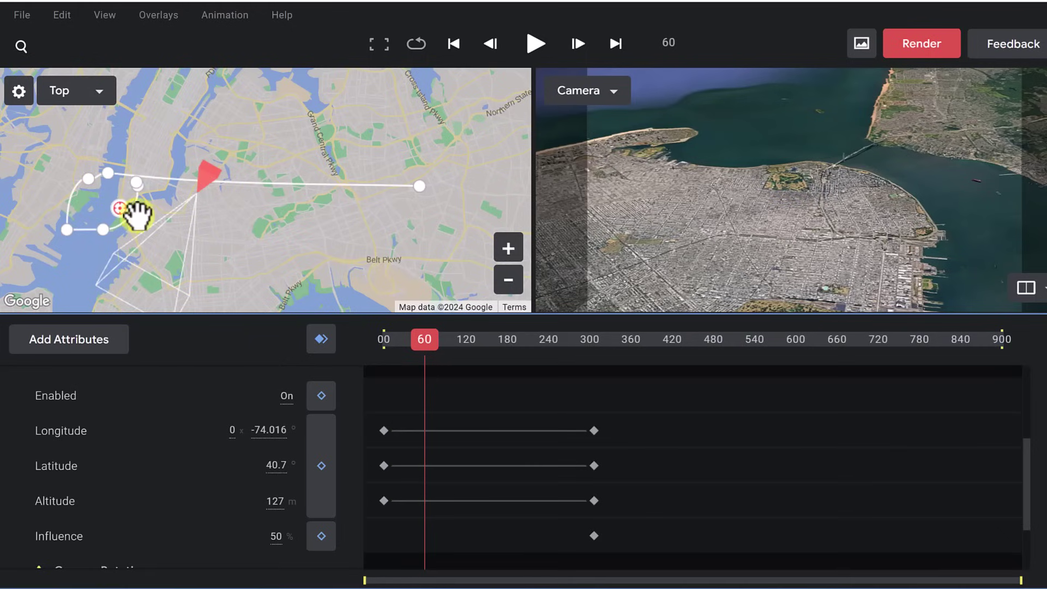
{"action": "left_click_drag", "start_coordinate": [424, 341], "coordinate": [534, 372]}
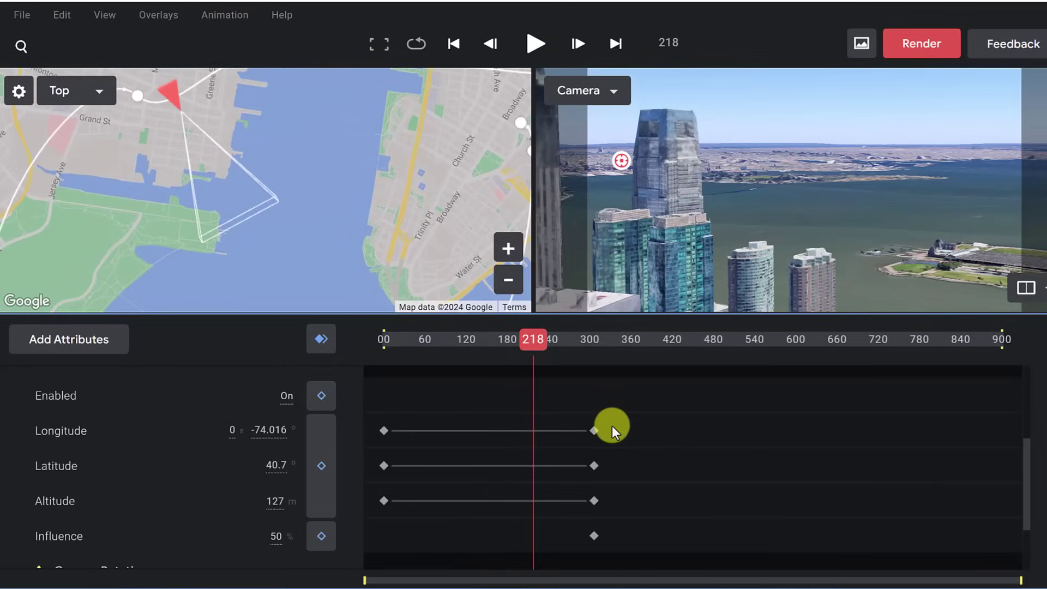
{"action": "key", "text": "Delete"}
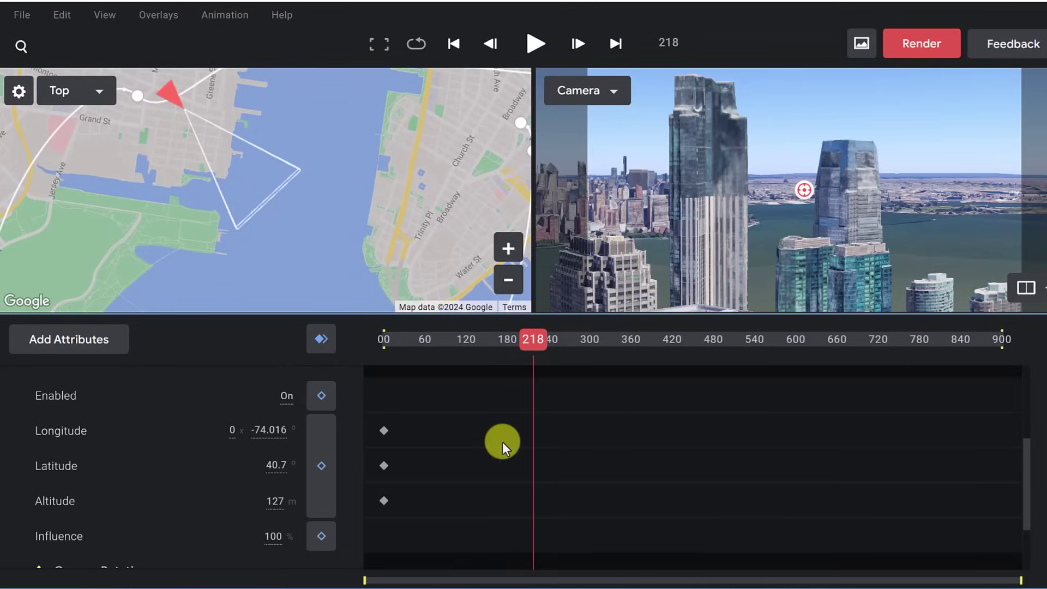
Add the Field of View, Time of Day, 3D Buildings and Roll attributes to the project.
{"action": "scroll", "coordinate": [218, 444], "scroll_direction": "up", "scroll_amount": 2}
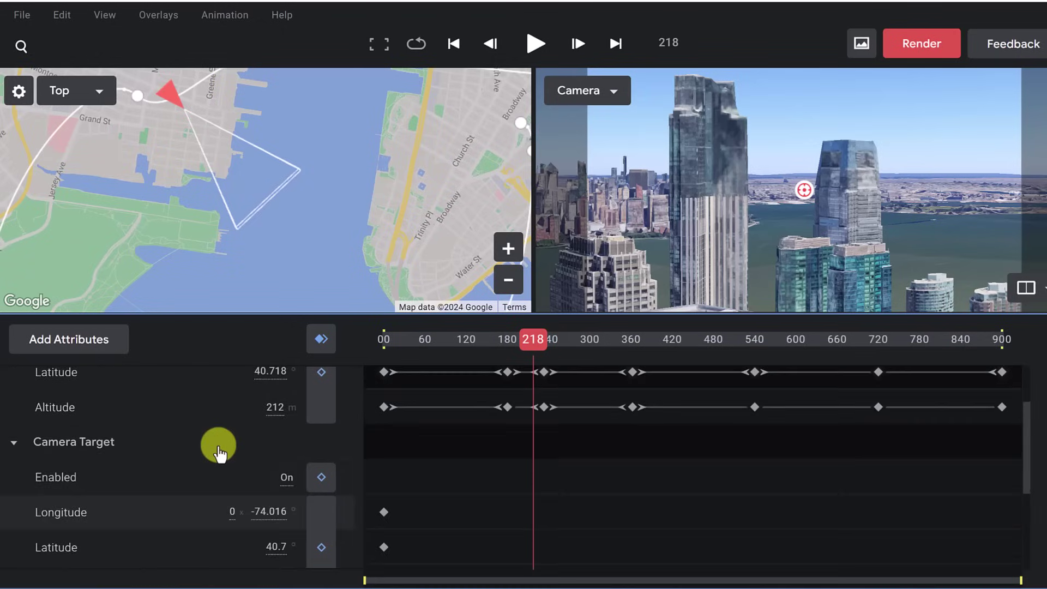
{"action": "scroll", "coordinate": [221, 454], "scroll_direction": "up", "scroll_amount": 2}
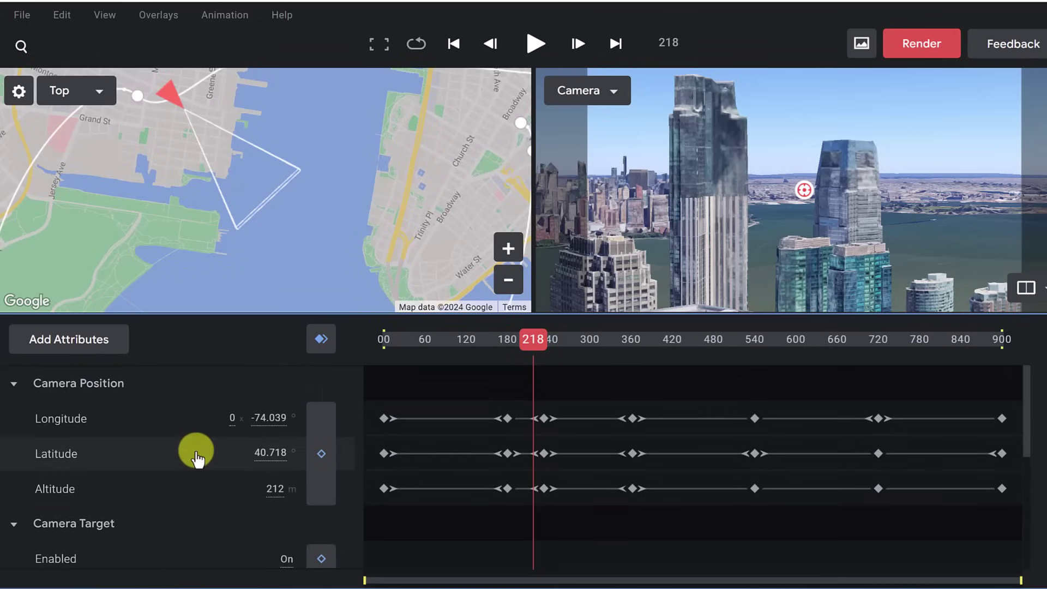
{"action": "left_click", "coordinate": [93, 349]}
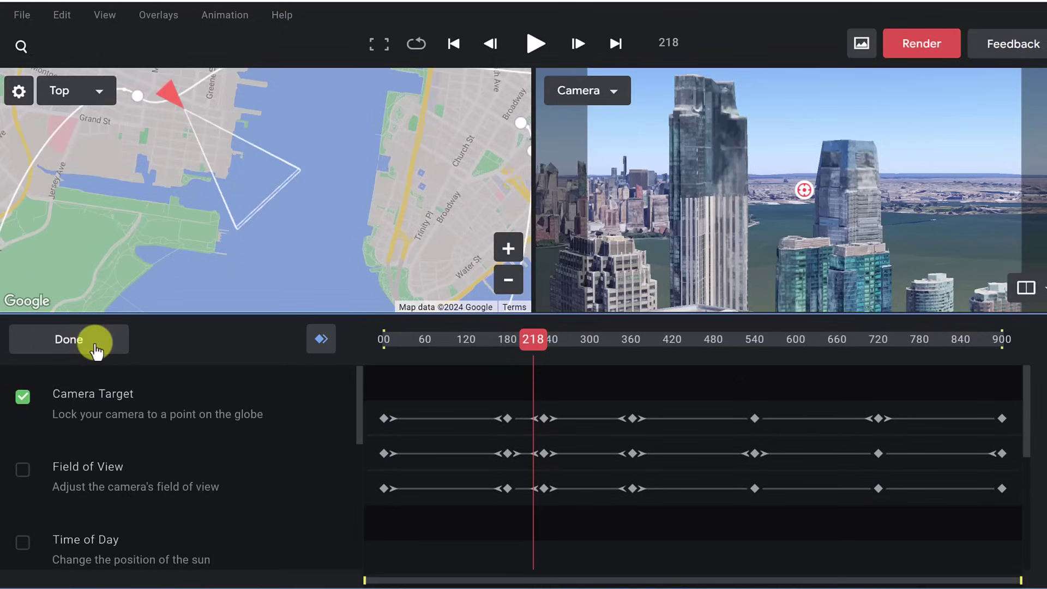
{"action": "left_click", "coordinate": [108, 423]}
{"action": "scroll", "coordinate": [136, 452], "scroll_direction": "down", "scroll_amount": 2}
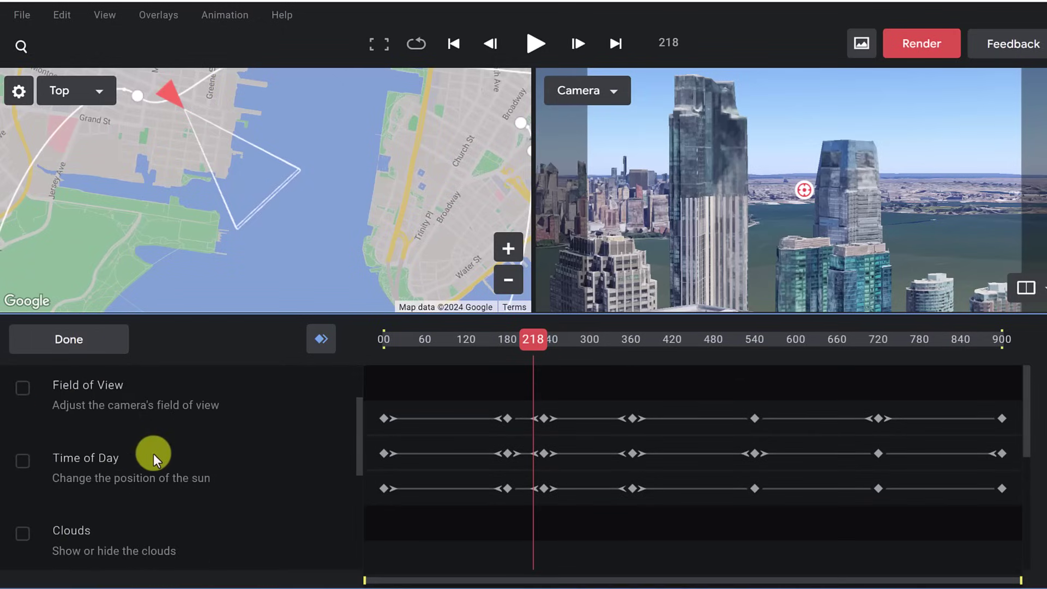
{"action": "left_click", "coordinate": [22, 388]}
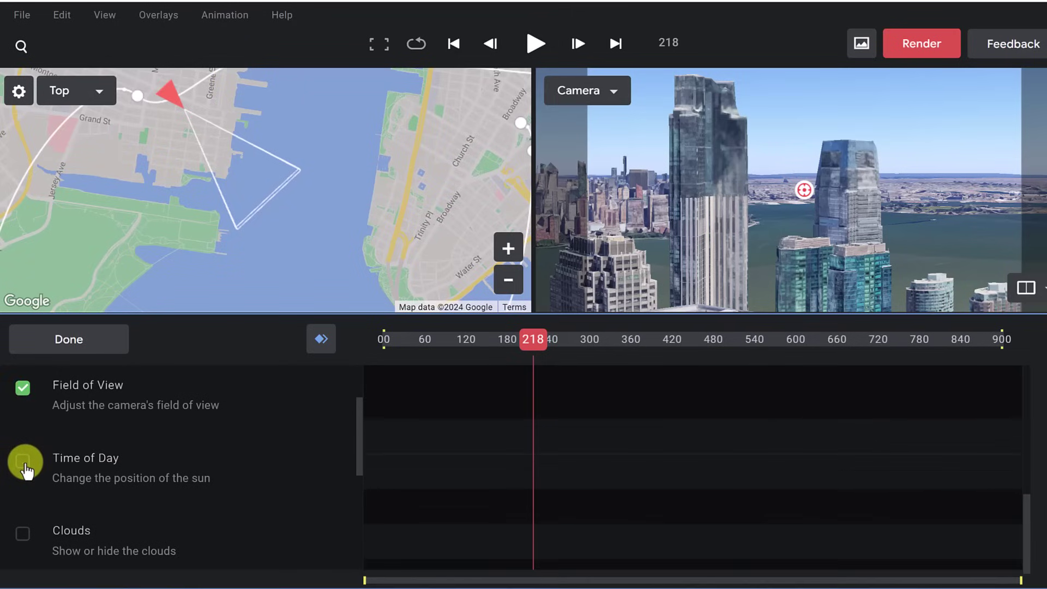
{"action": "left_click", "coordinate": [23, 462]}
{"action": "scroll", "coordinate": [133, 477], "scroll_direction": "down", "scroll_amount": 4}
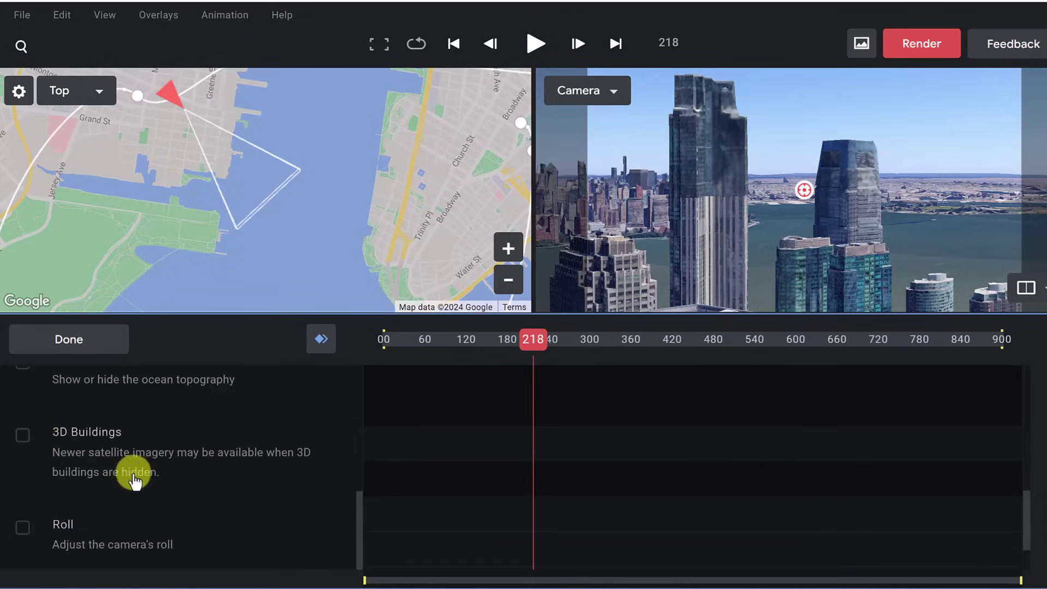
{"action": "left_click", "coordinate": [22, 436]}
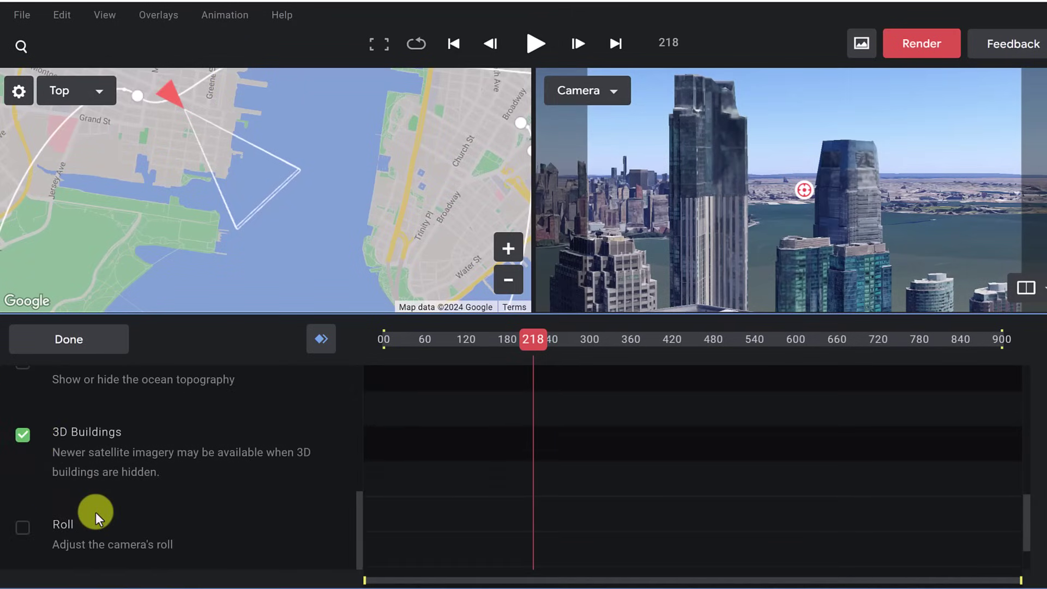
{"action": "left_click", "coordinate": [22, 527]}
{"action": "left_click", "coordinate": [96, 343]}
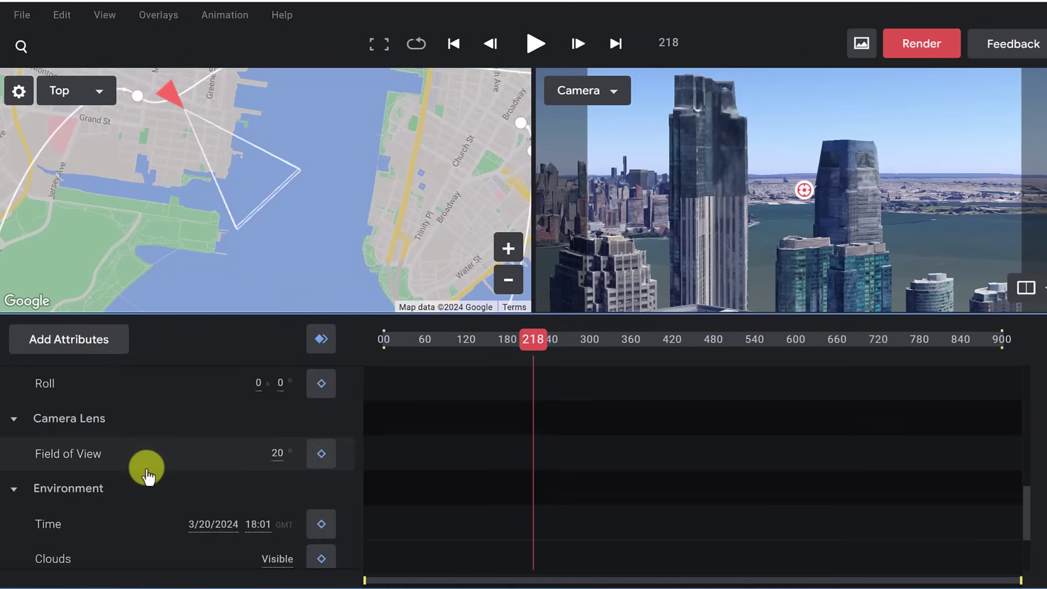
{"action": "scroll", "coordinate": [148, 475], "scroll_direction": "down", "scroll_amount": 1}
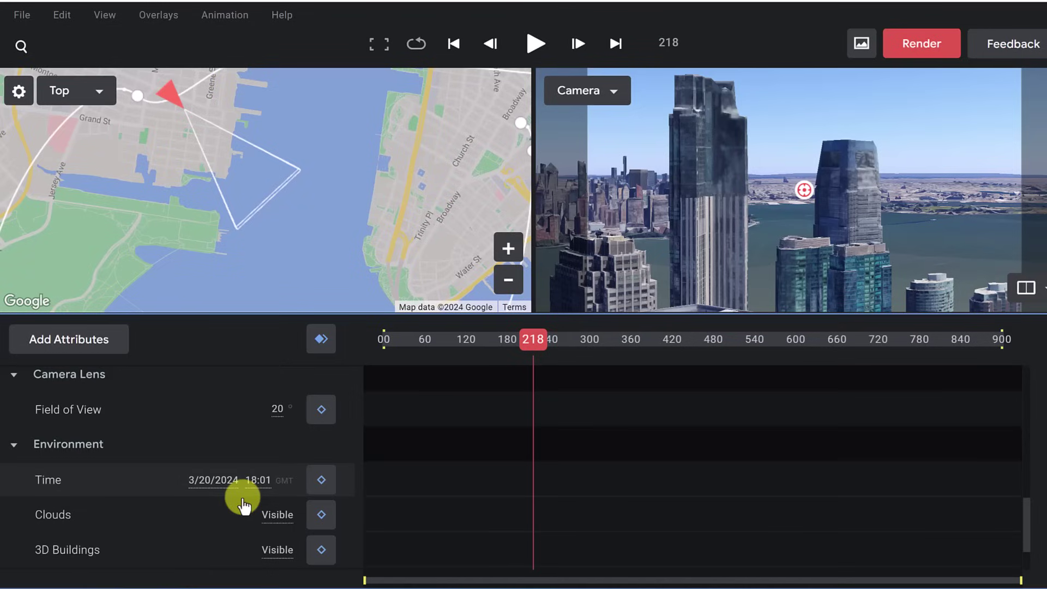
Change the scene time to 22:00, then to 3/21/2024 00:00 GMT, and preview the night flight.
{"action": "left_click", "coordinate": [258, 480]}
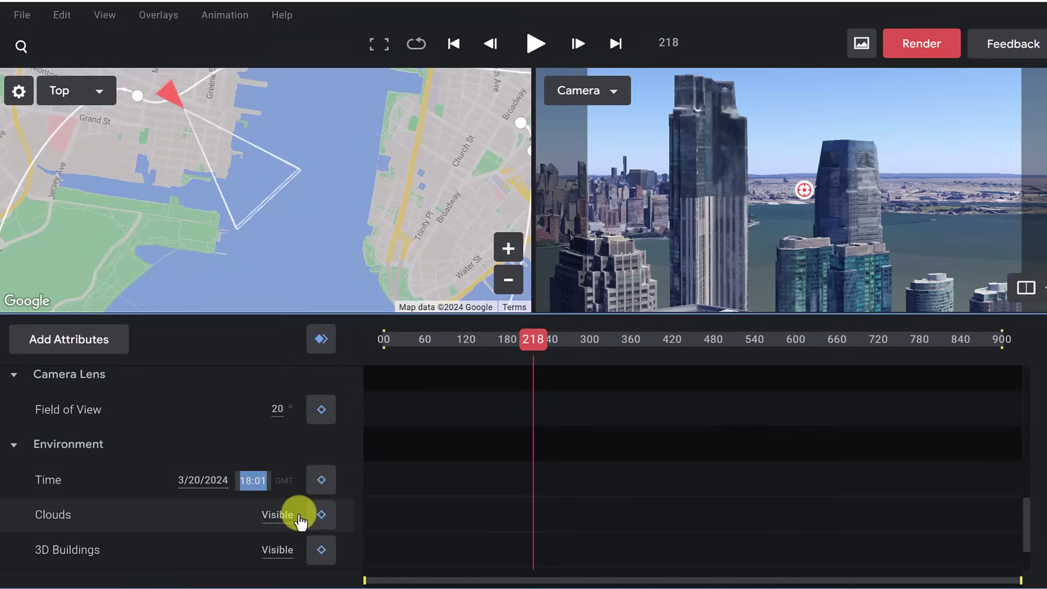
{"action": "type", "text": "2200"}
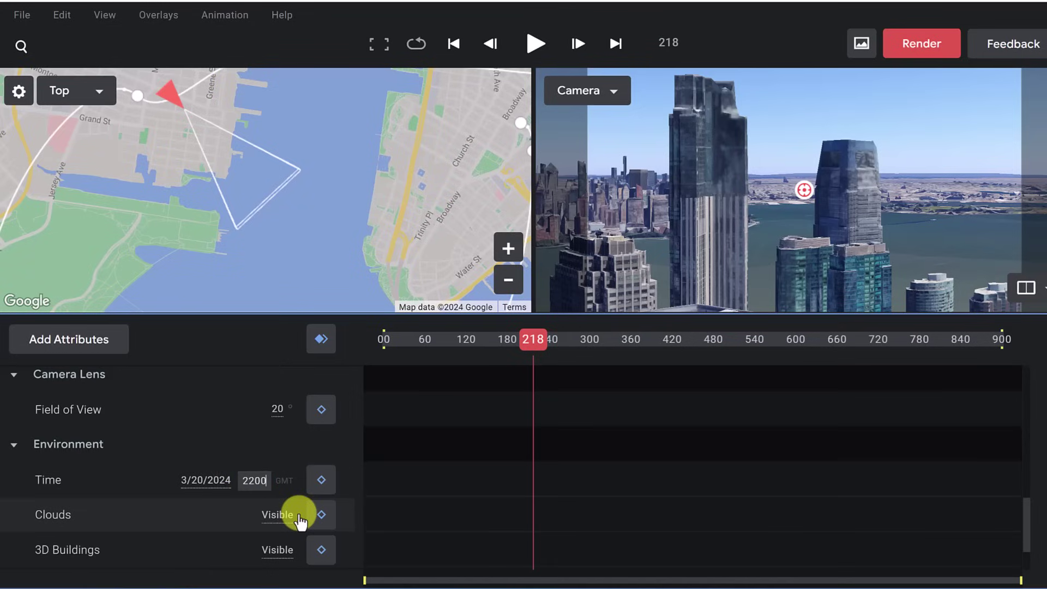
{"action": "key", "text": "Return"}
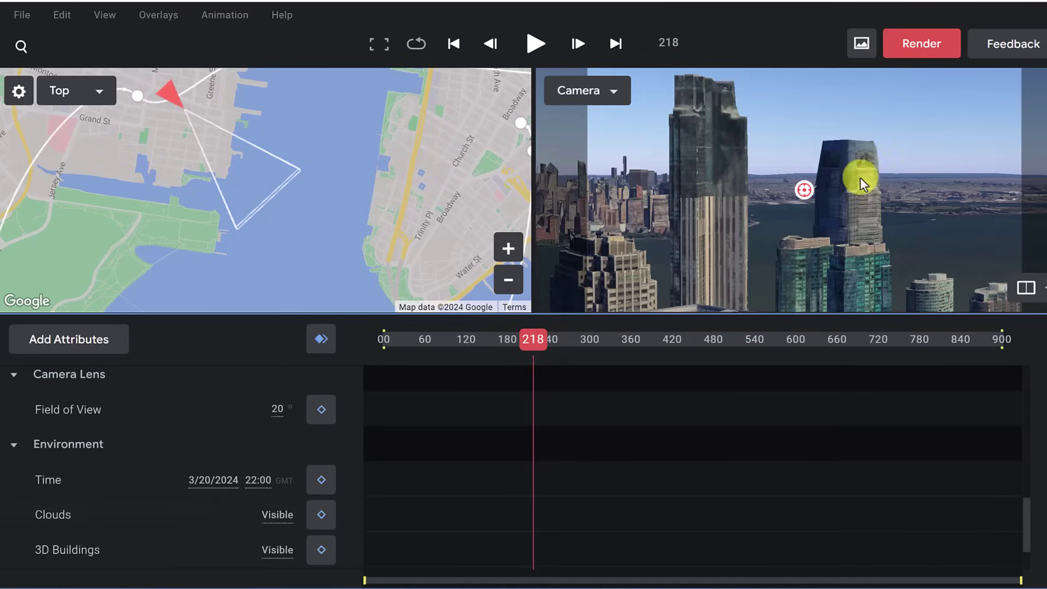
{"action": "left_click", "coordinate": [261, 480]}
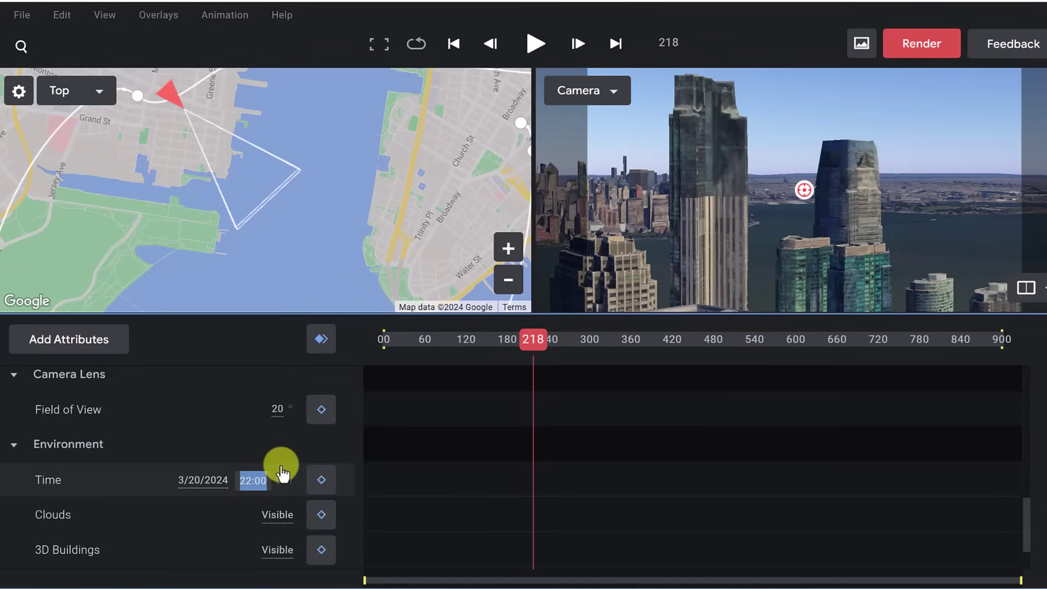
{"action": "type", "text": "2400"}
{"action": "key", "text": "Return"}
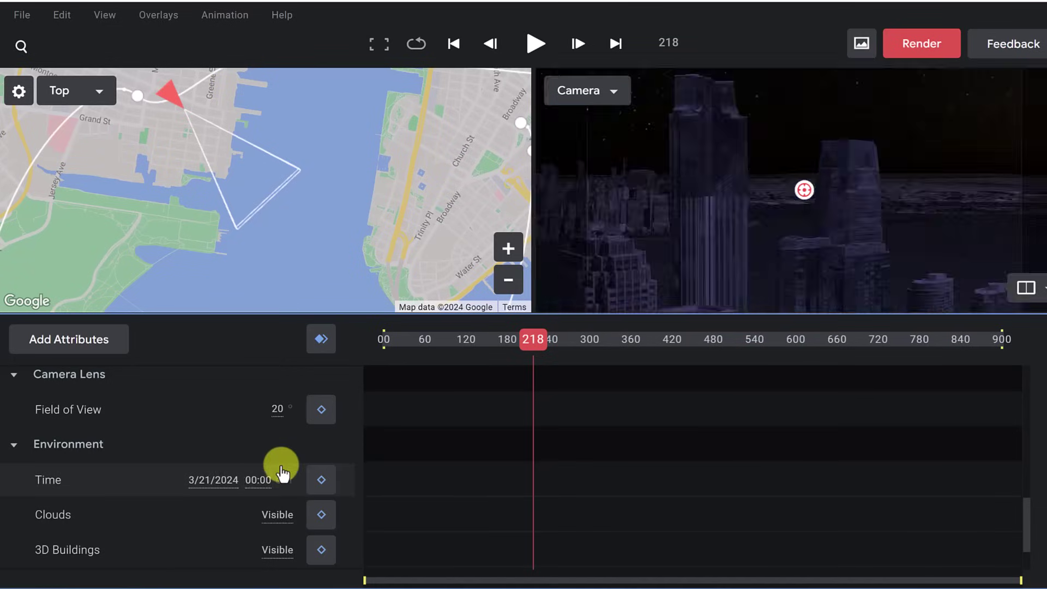
{"action": "left_click_drag", "start_coordinate": [543, 346], "coordinate": [646, 358]}
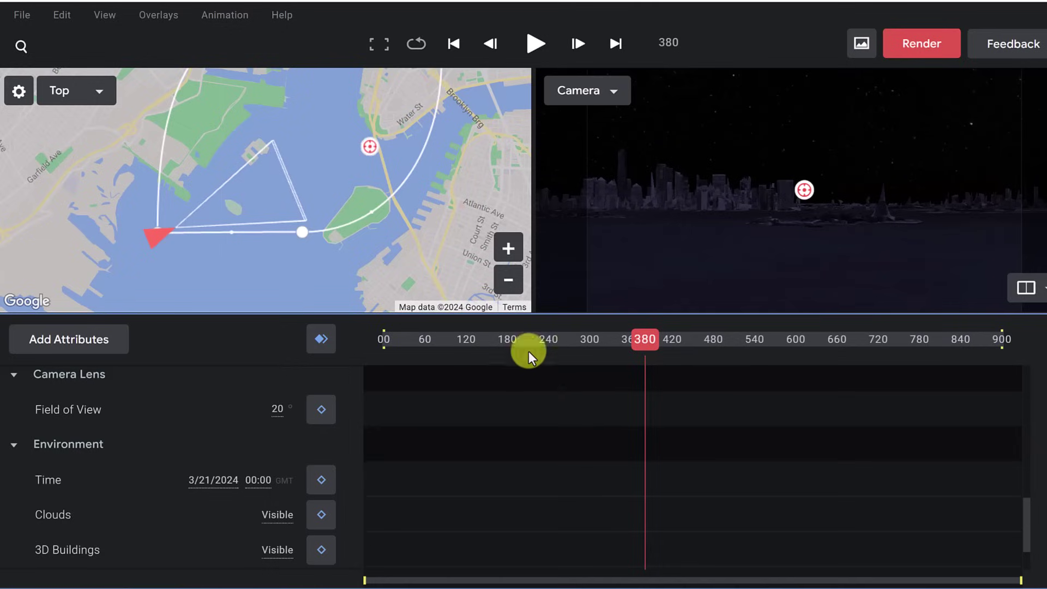
Switch the map style to Everything and preview the animation with place labels.
{"action": "left_click", "coordinate": [104, 16]}
{"action": "mouse_move", "coordinate": [187, 268]}
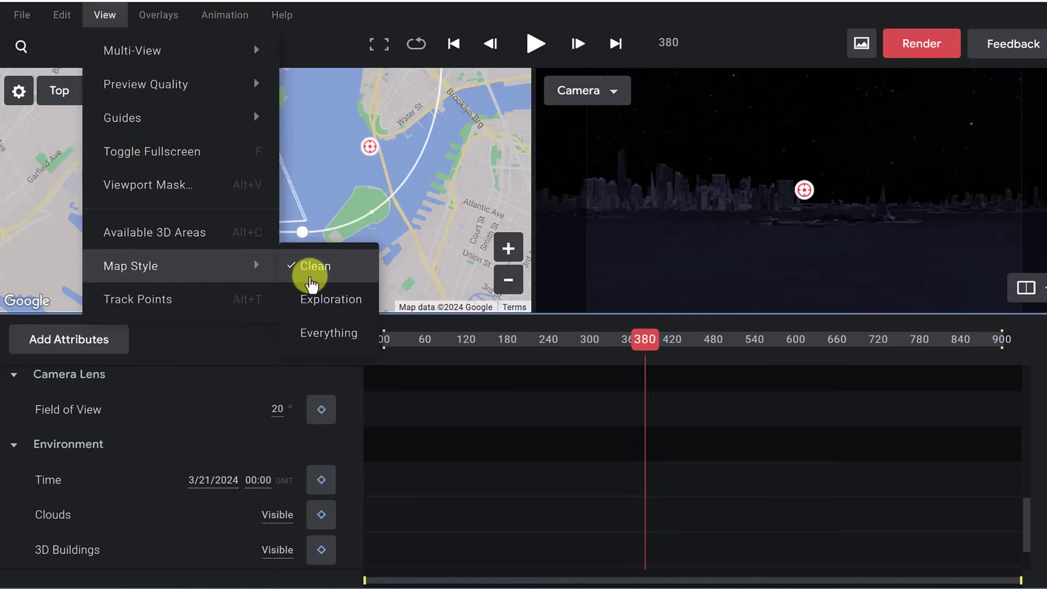
{"action": "left_click", "coordinate": [336, 333]}
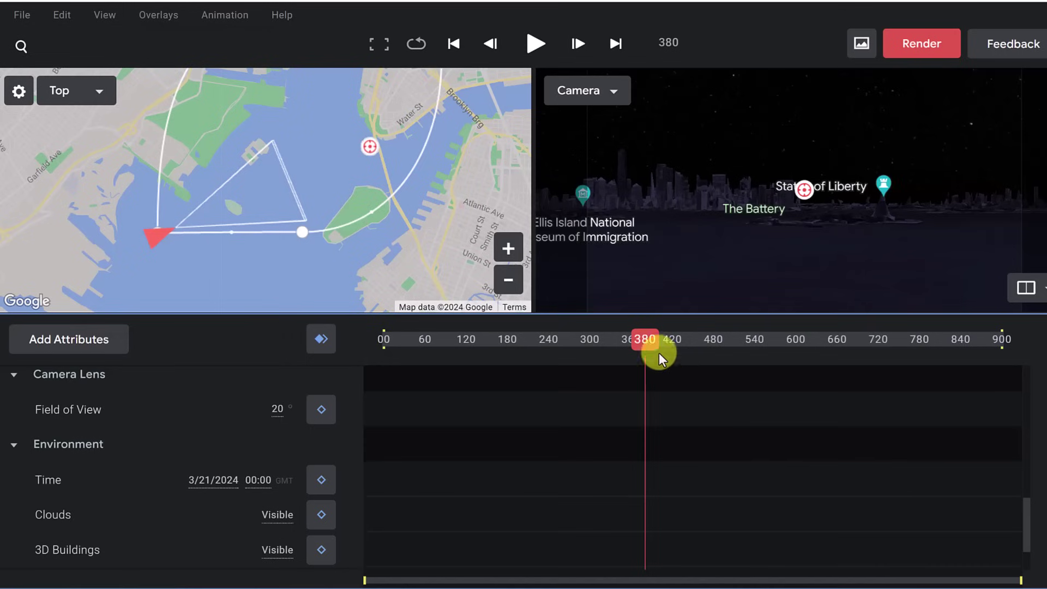
{"action": "mouse_move", "coordinate": [650, 349]}
{"action": "left_mouse_down"}
{"action": "mouse_move", "coordinate": [587, 347]}
{"action": "mouse_move", "coordinate": [640, 350]}
{"action": "left_mouse_up"}
Return the map style to Clean and preview the flight from frame 0 to frame 203.
{"action": "left_click", "coordinate": [105, 14]}
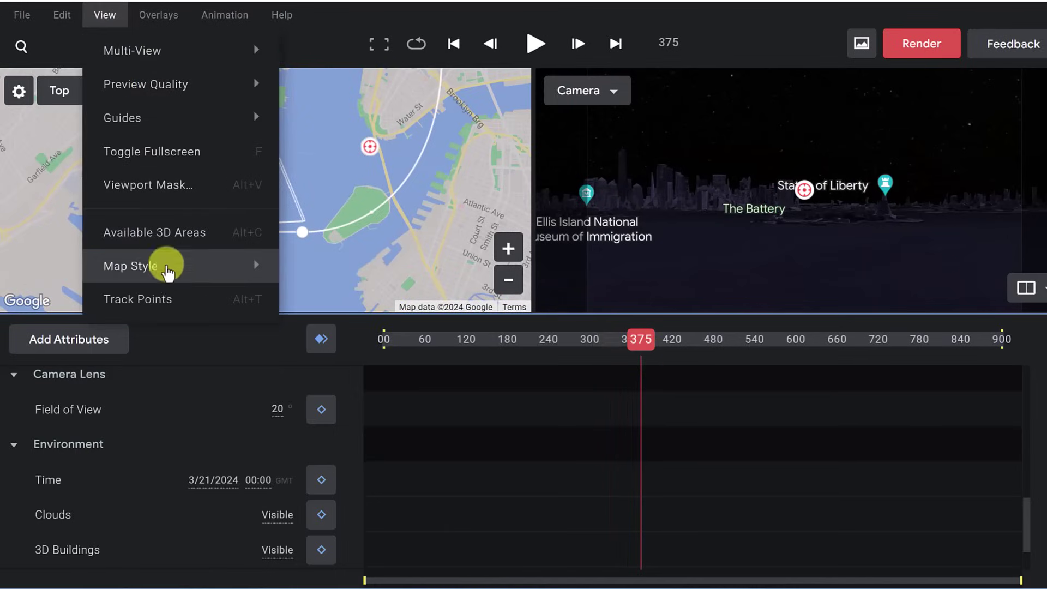
{"action": "mouse_move", "coordinate": [171, 276]}
{"action": "left_click", "coordinate": [321, 271]}
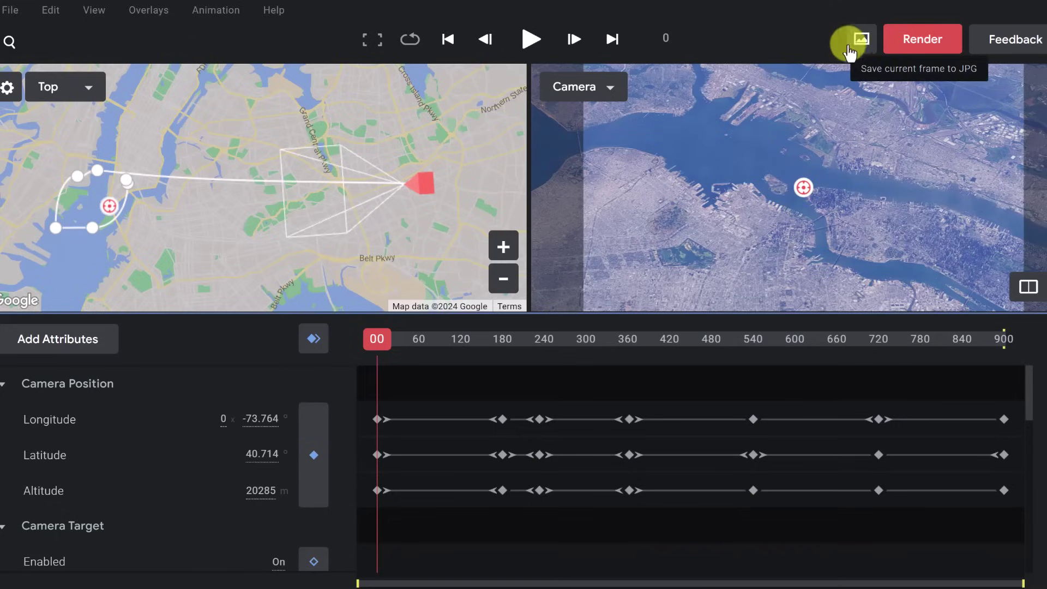
{"action": "left_click_drag", "start_coordinate": [408, 346], "coordinate": [518, 340]}
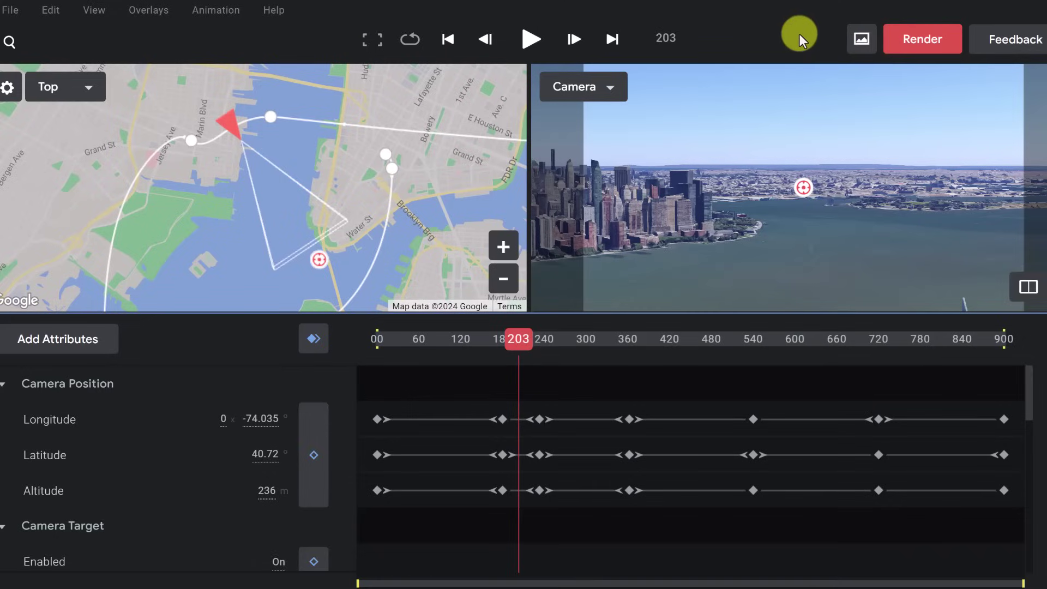
Name the render 'New York', keeping Video (.mp4) output at 1920x1080.
{"action": "left_click", "coordinate": [930, 50]}
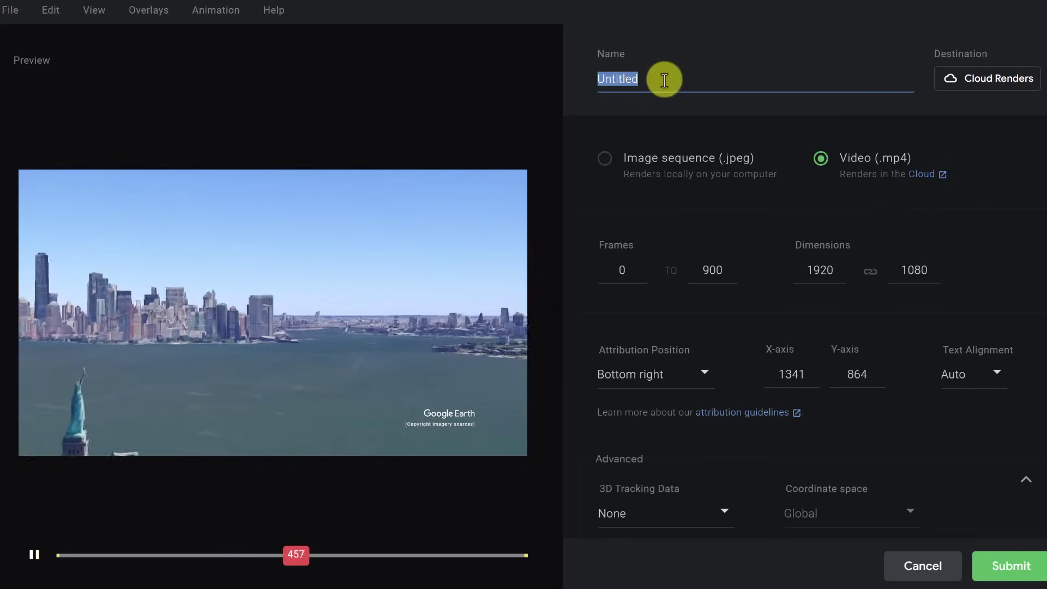
{"action": "type", "text": "New Y"}
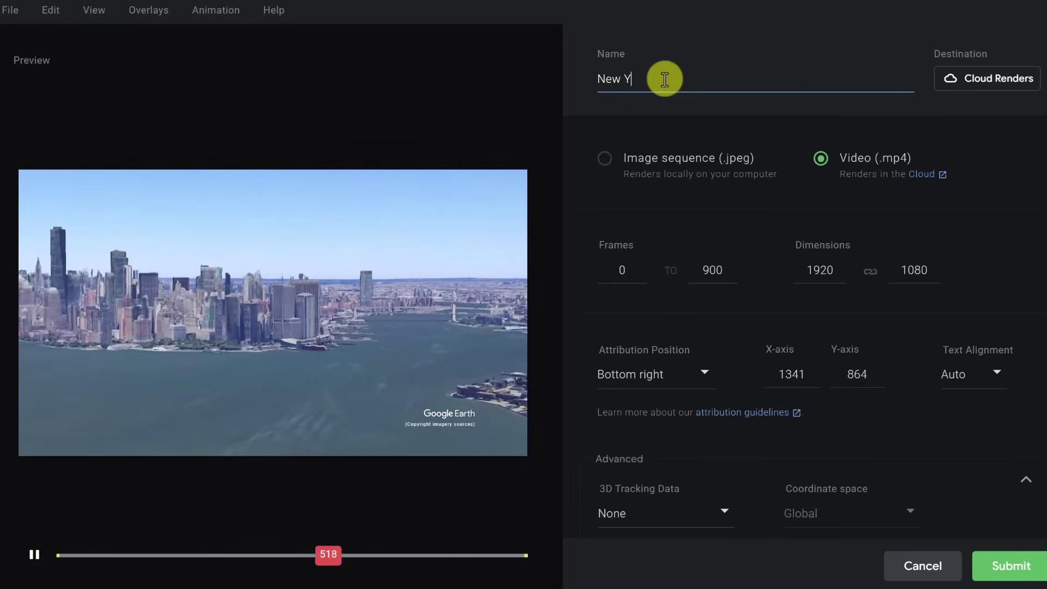
{"action": "type", "text": "ork"}
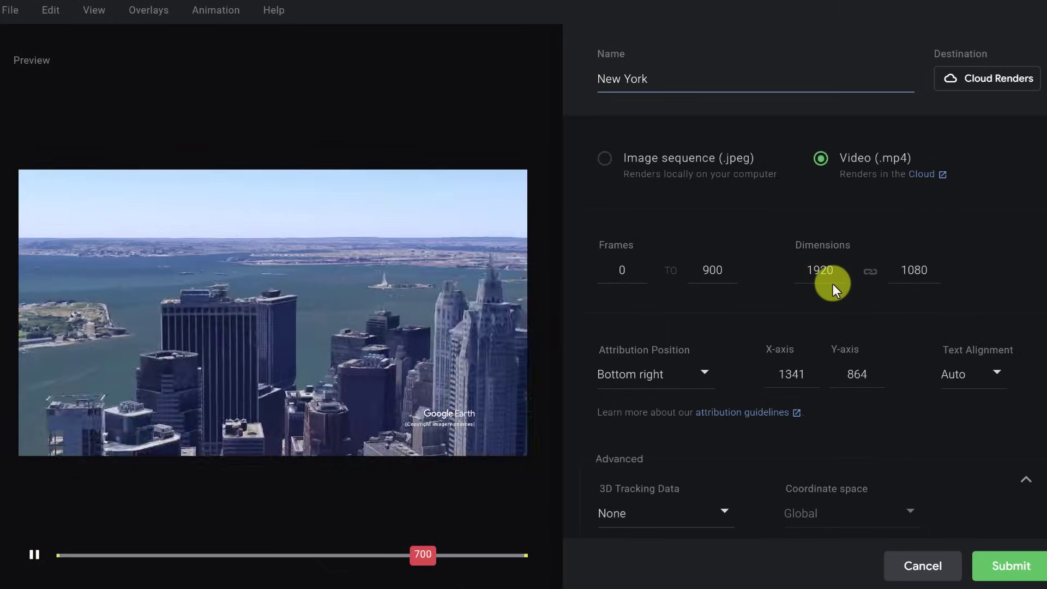
{"action": "left_click", "coordinate": [942, 307]}
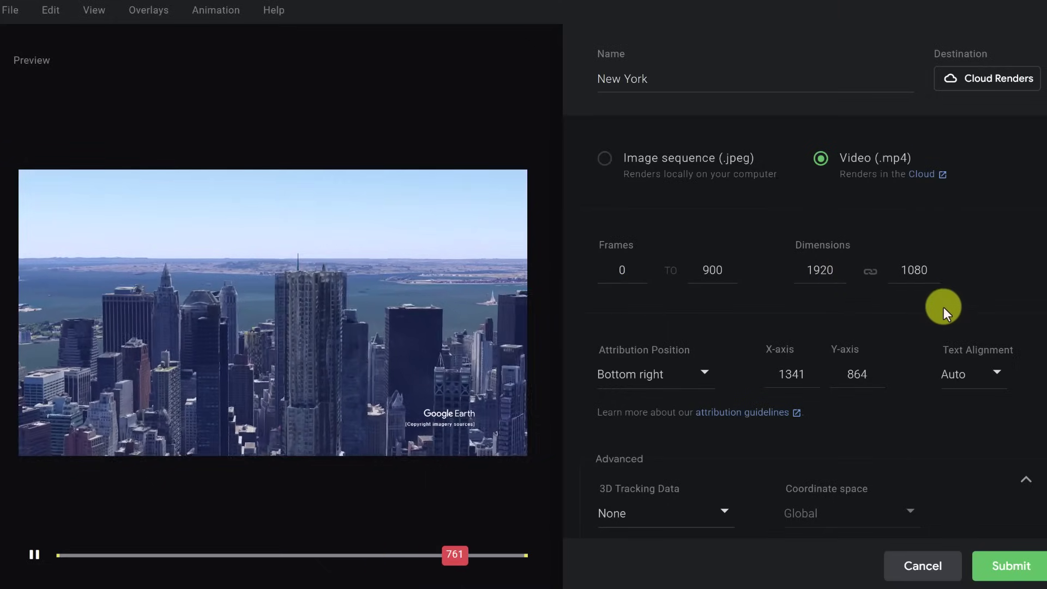
{"action": "scroll", "coordinate": [934, 314], "scroll_direction": "down", "scroll_amount": 2}
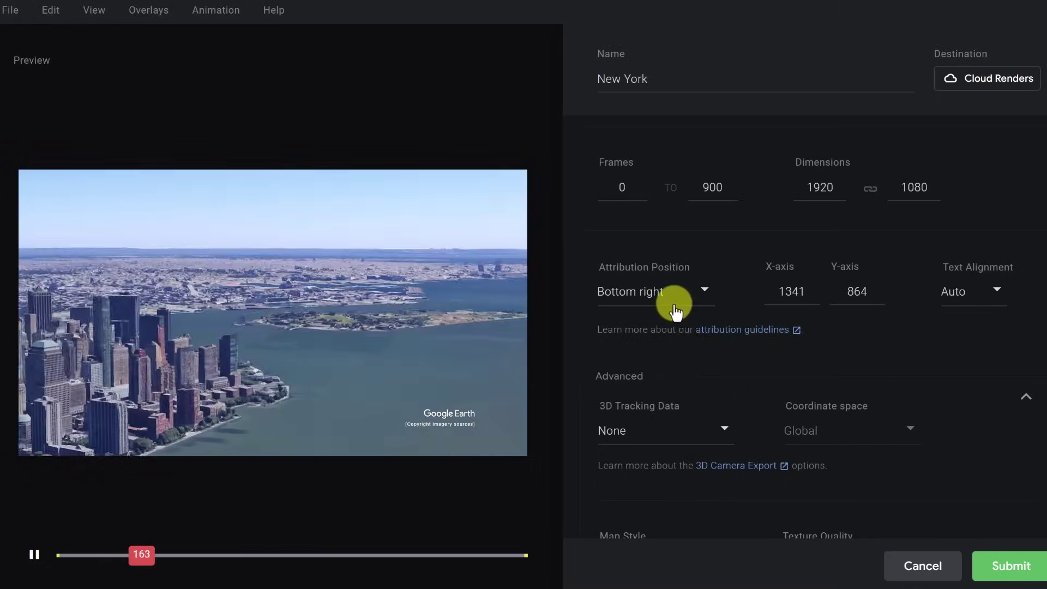
{"action": "left_click", "coordinate": [675, 308]}
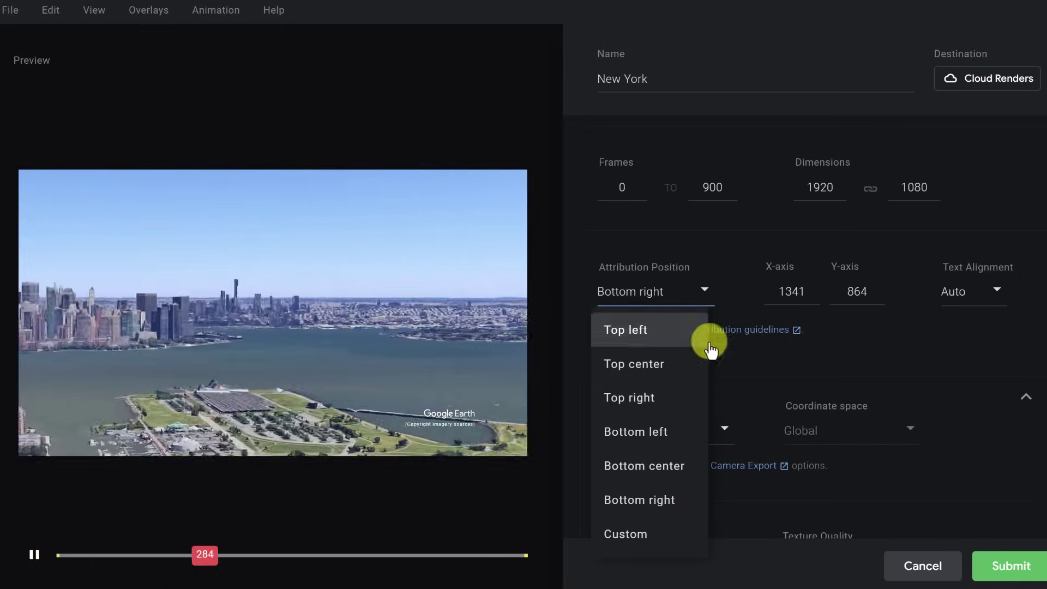
{"action": "left_click", "coordinate": [851, 345]}
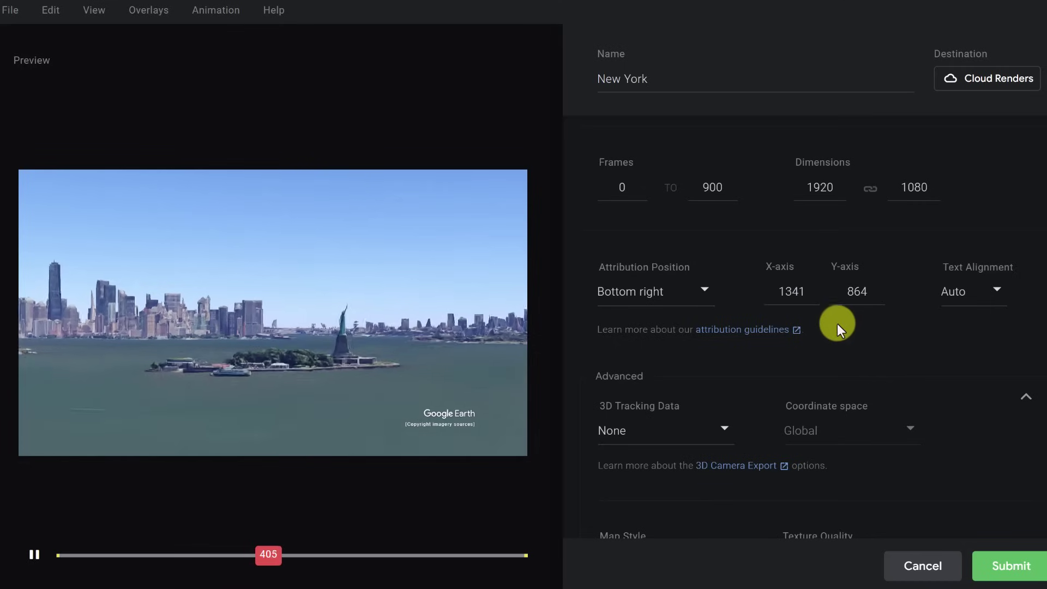
{"action": "scroll", "coordinate": [905, 346], "scroll_direction": "down", "scroll_amount": 3}
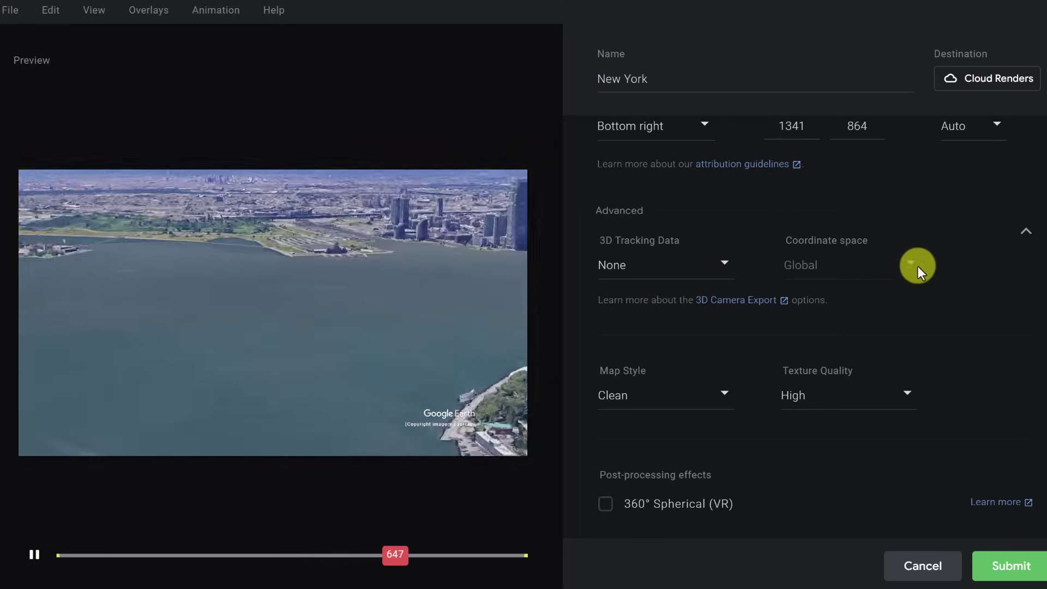
{"action": "scroll", "coordinate": [730, 396], "scroll_direction": "down", "scroll_amount": 1}
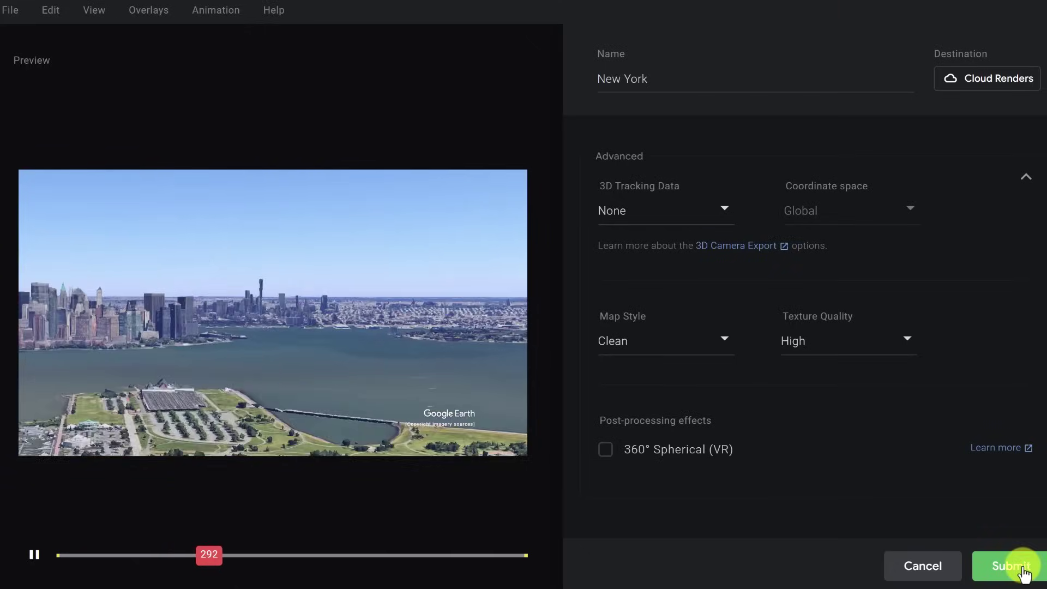
Submit the New York cloud render and follow the ready email's Manage renders link.
{"action": "left_click", "coordinate": [1006, 565]}
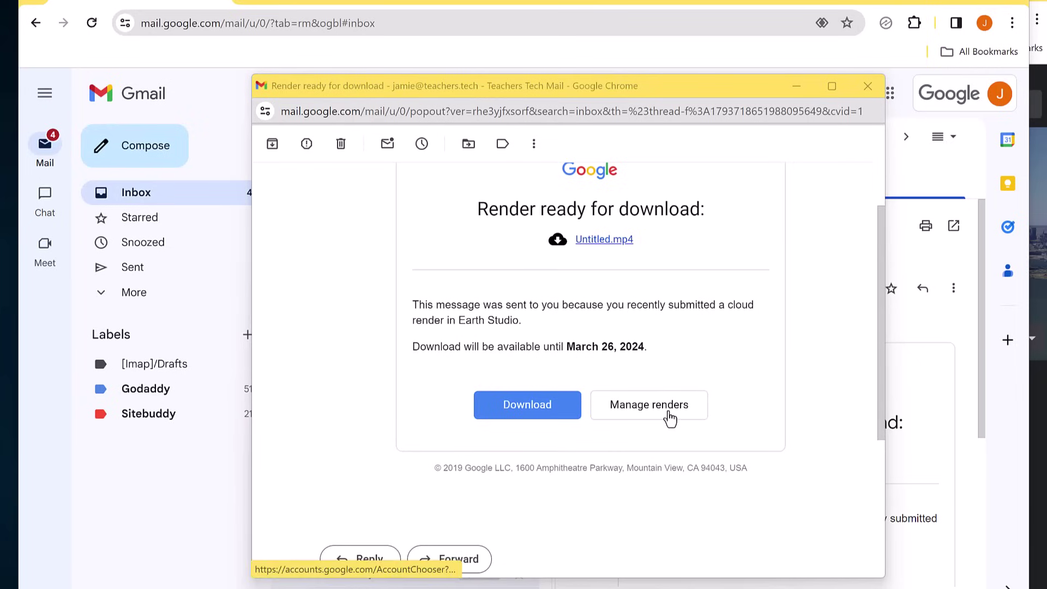
{"action": "left_click", "coordinate": [676, 418]}
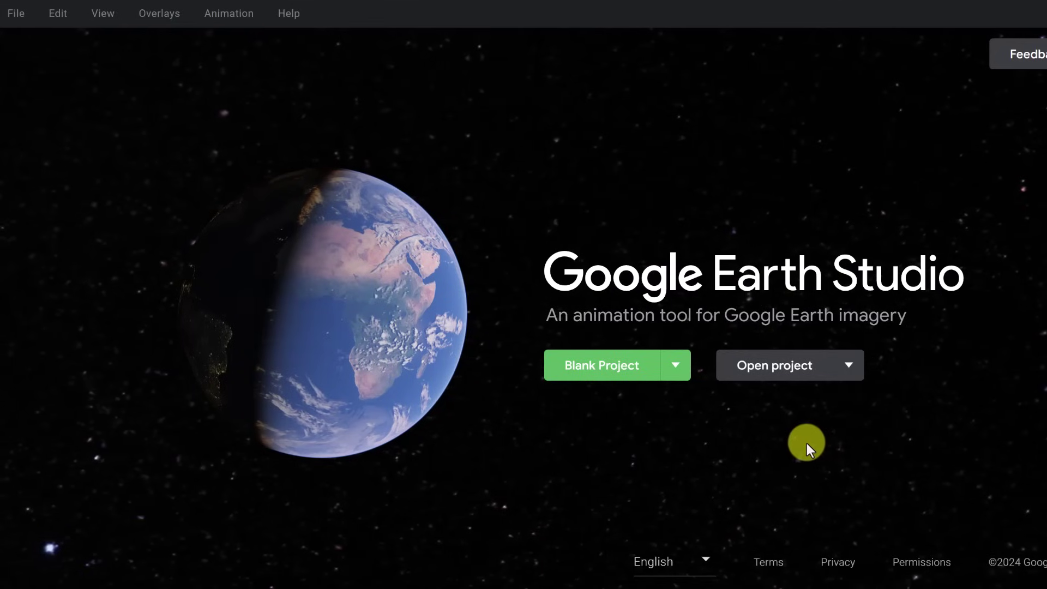
Create blank Earth project 'Demo' with its duration shown as timecode at 30 FPS.
{"action": "left_click", "coordinate": [593, 376]}
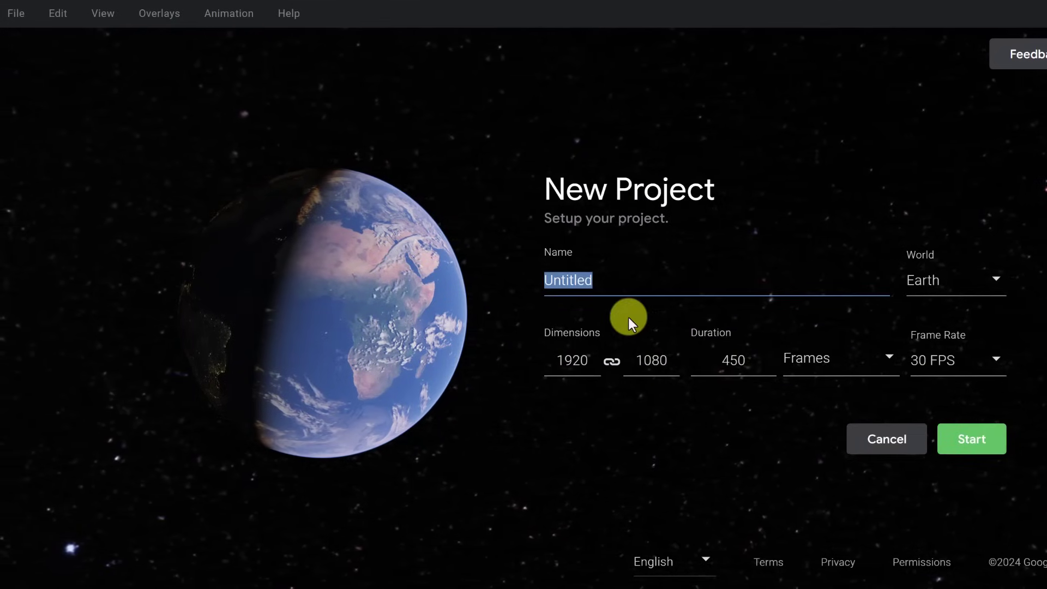
{"action": "type", "text": "Demo"}
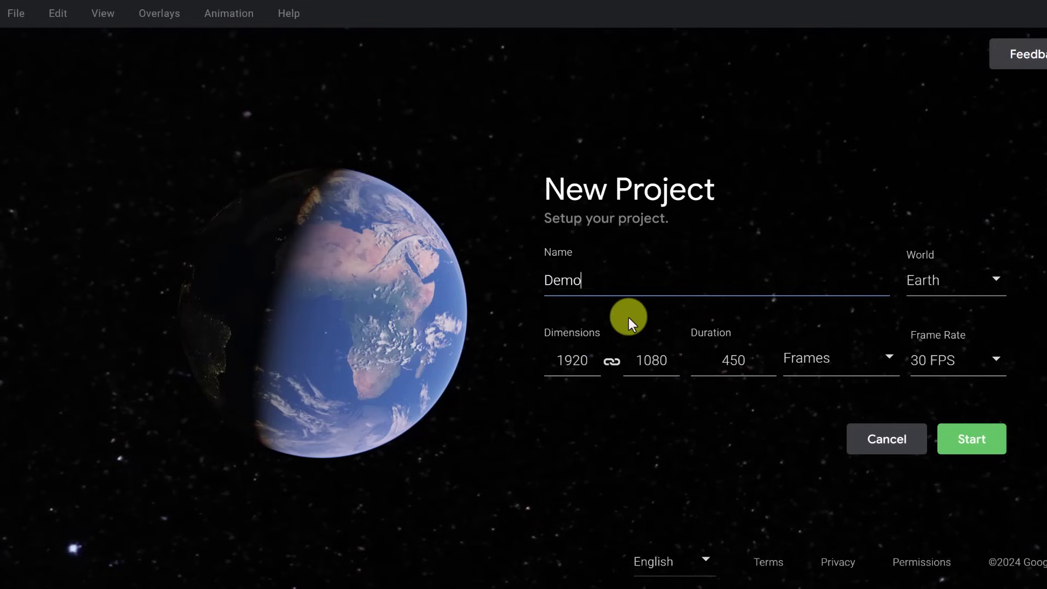
{"action": "left_click", "coordinate": [996, 281]}
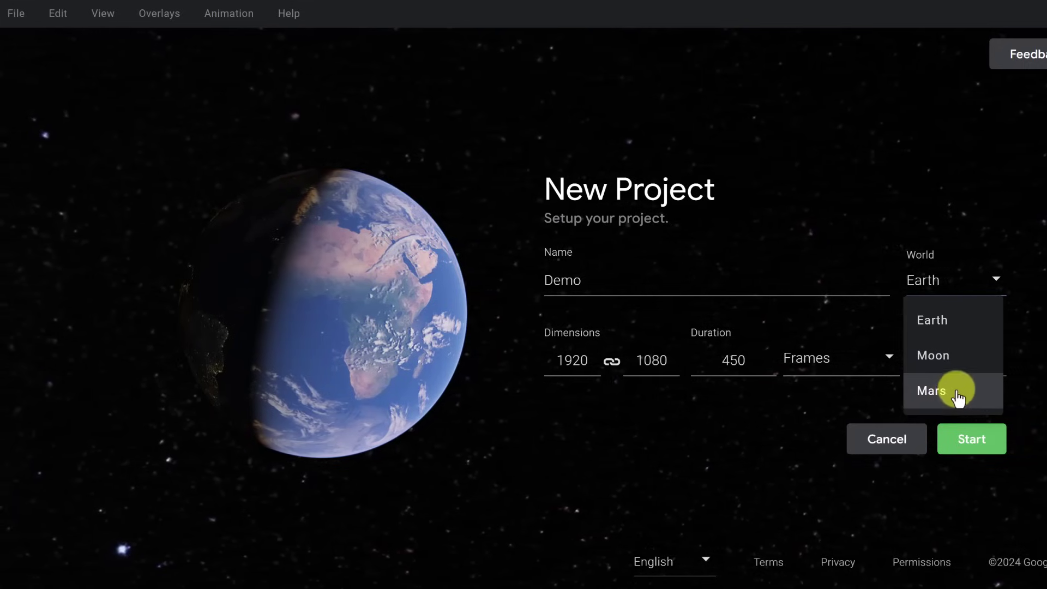
{"action": "left_click", "coordinate": [654, 410]}
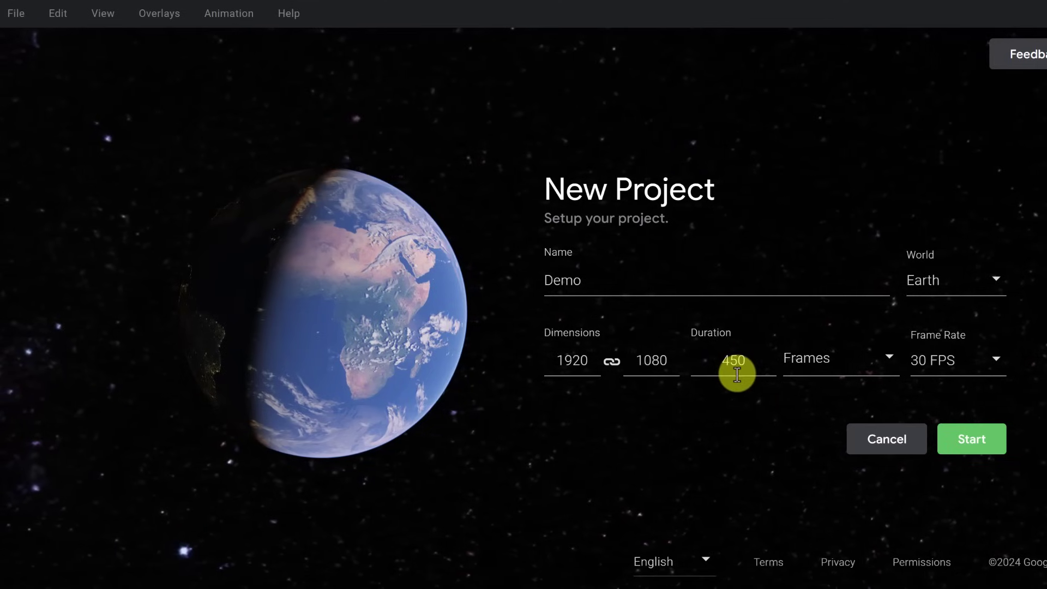
{"action": "left_click", "coordinate": [854, 368]}
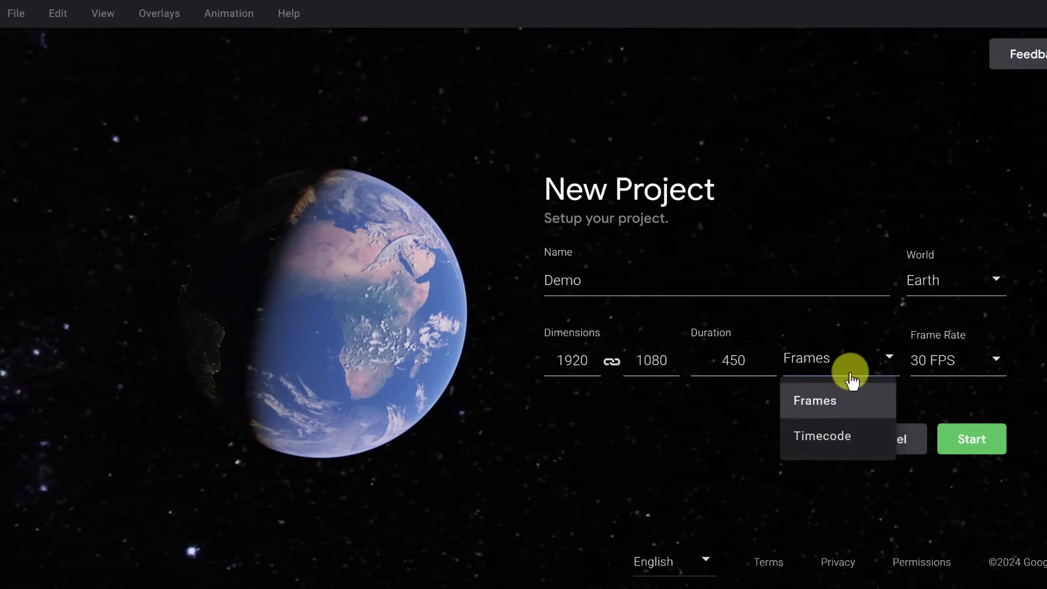
{"action": "left_click", "coordinate": [825, 437]}
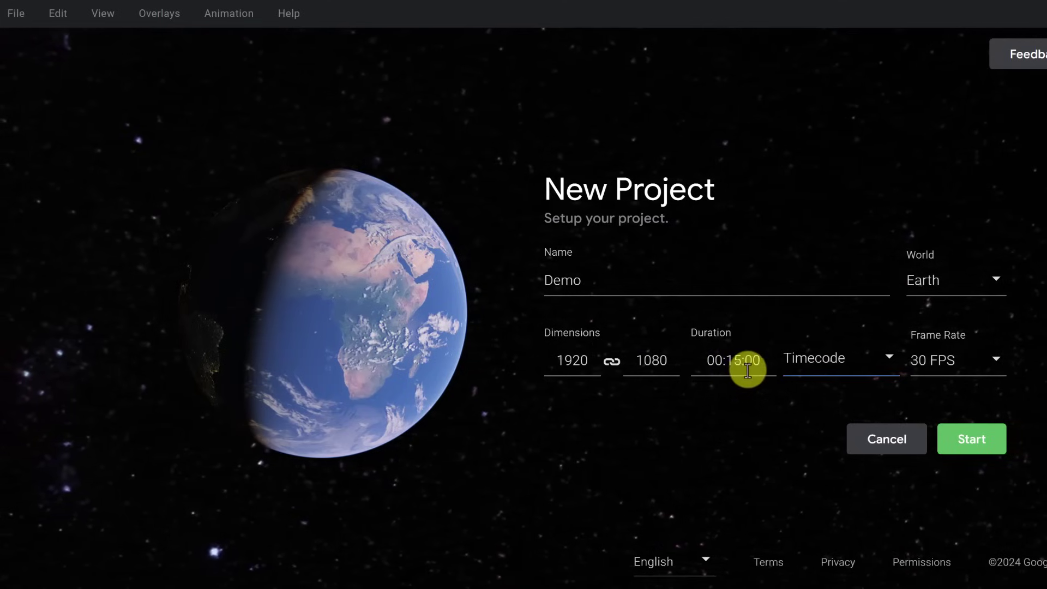
{"action": "left_click", "coordinate": [995, 361]}
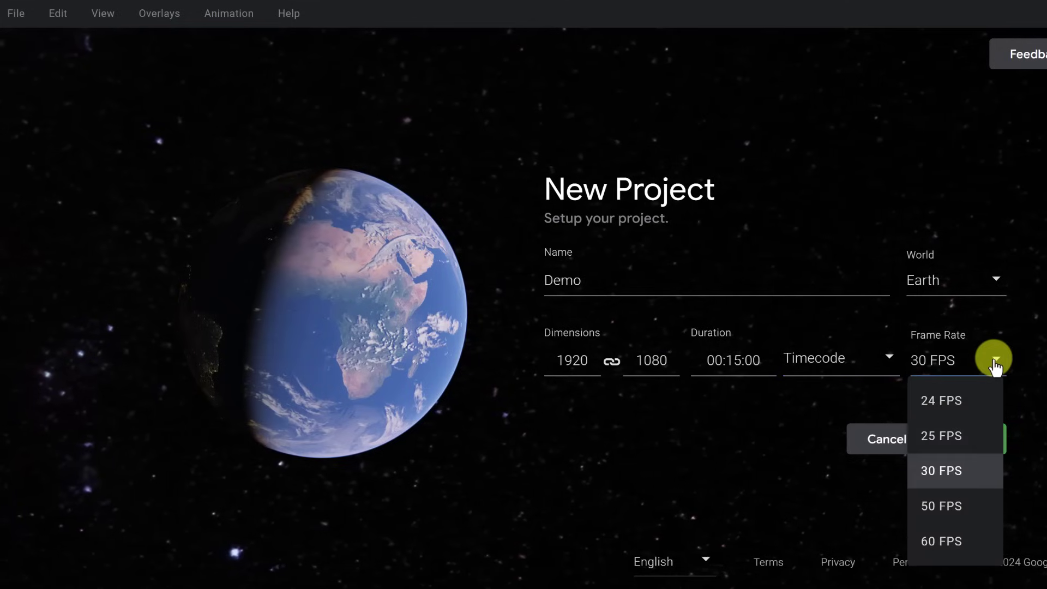
{"action": "left_click", "coordinate": [1028, 362]}
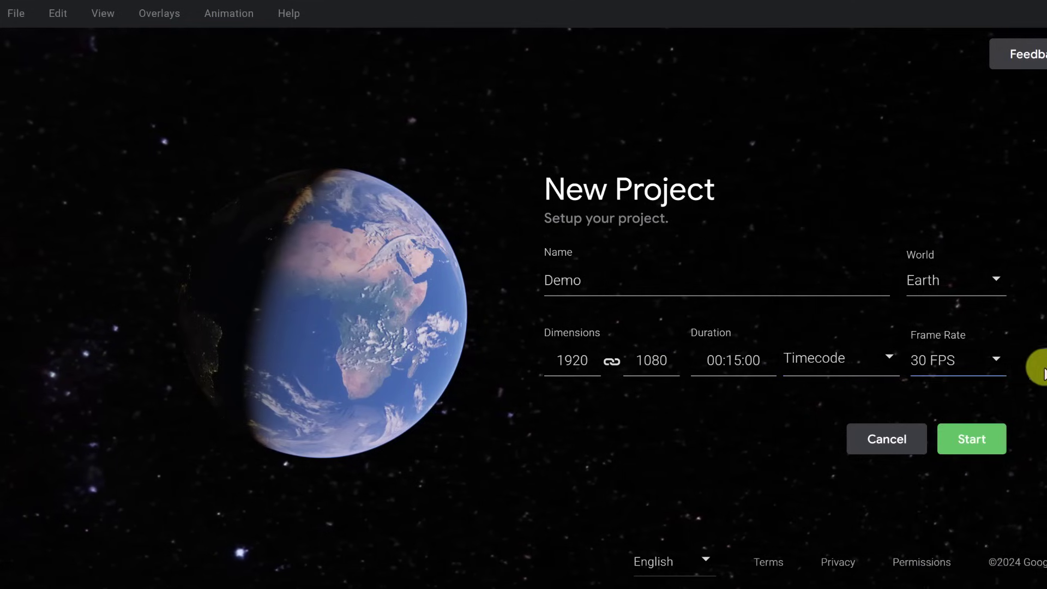
{"action": "left_click", "coordinate": [976, 442]}
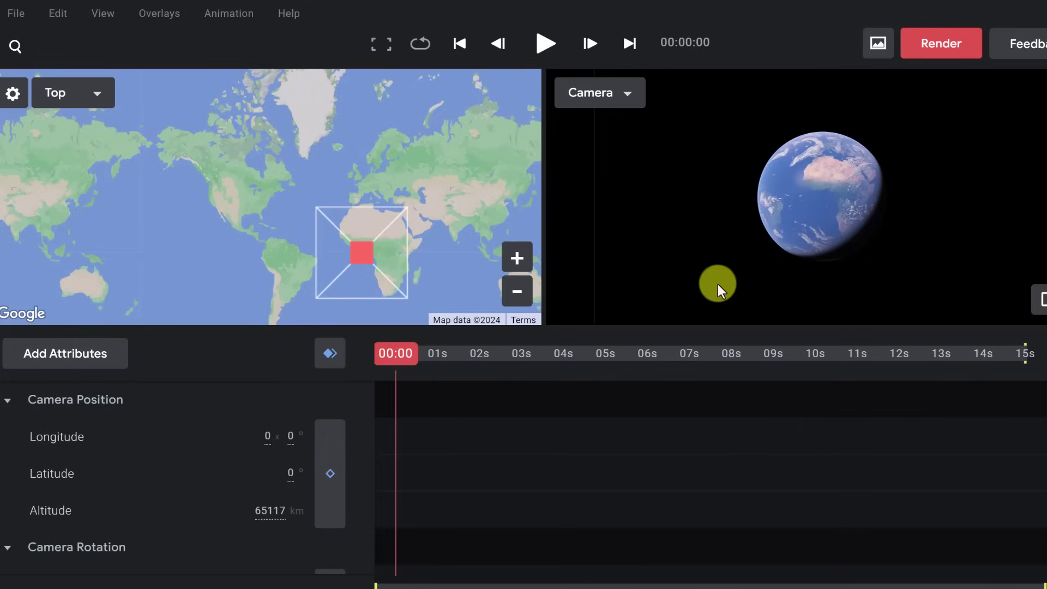
Fly the camera to Banff, Canada from recent searches, settling at about 3418 m.
{"action": "scroll", "coordinate": [817, 194], "scroll_direction": "up", "scroll_amount": 5}
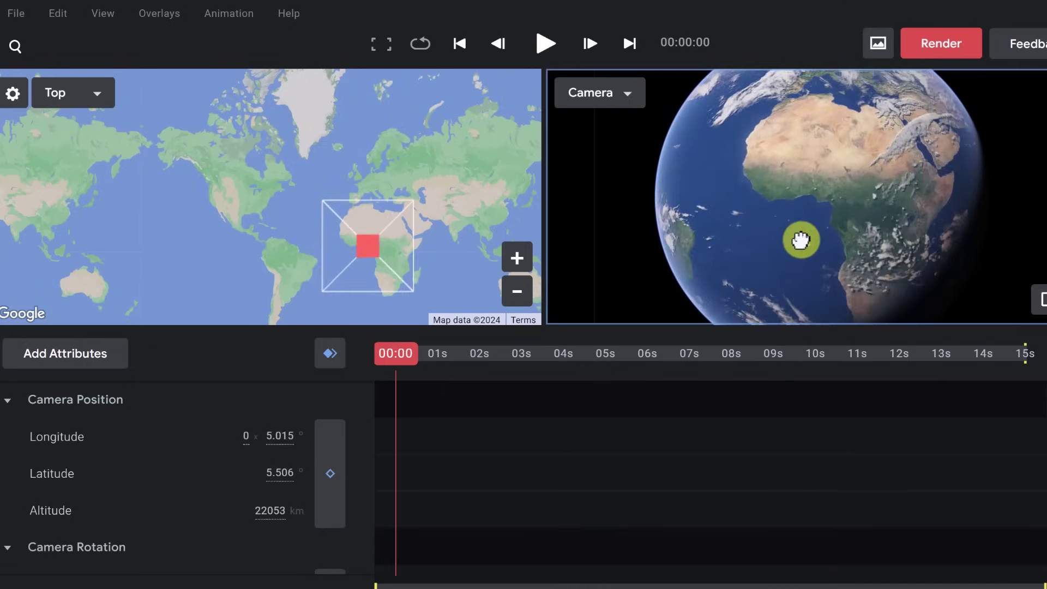
{"action": "left_click_drag", "start_coordinate": [779, 234], "coordinate": [662, 205]}
{"action": "left_click_drag", "start_coordinate": [807, 226], "coordinate": [778, 240]}
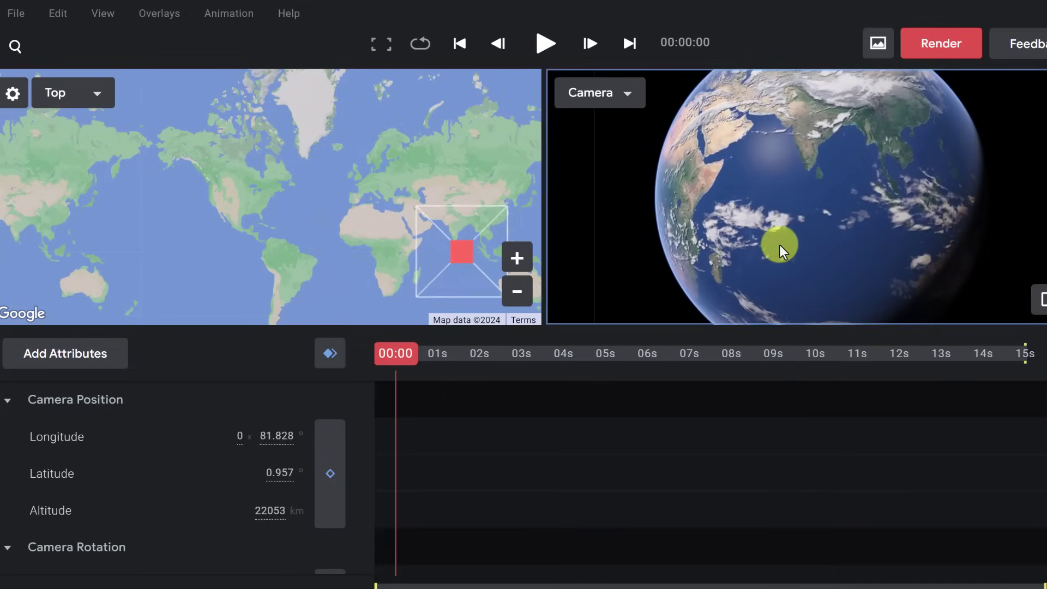
{"action": "left_click", "coordinate": [16, 46]}
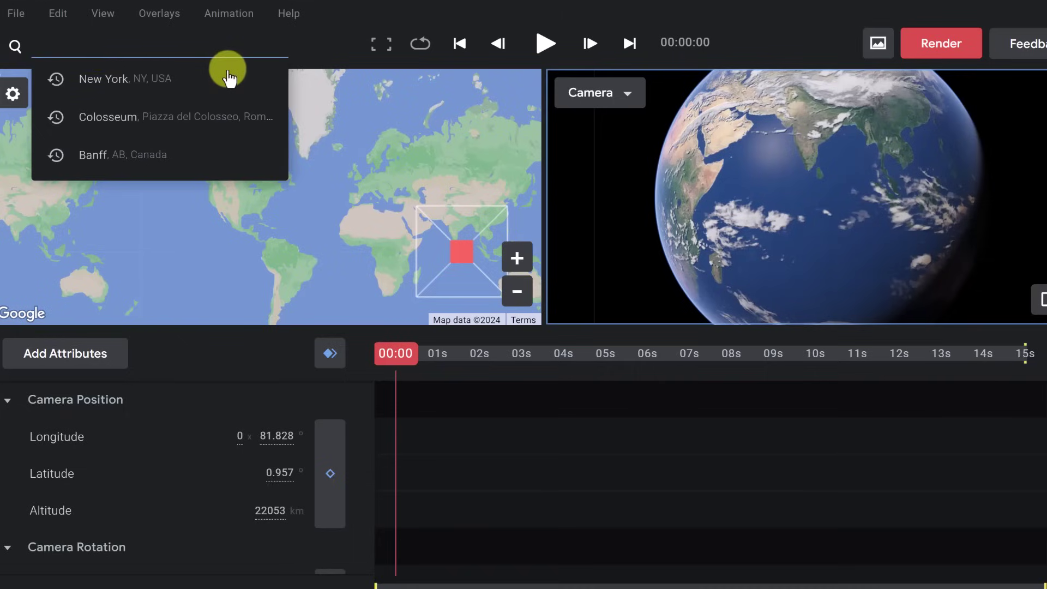
{"action": "left_click", "coordinate": [157, 154]}
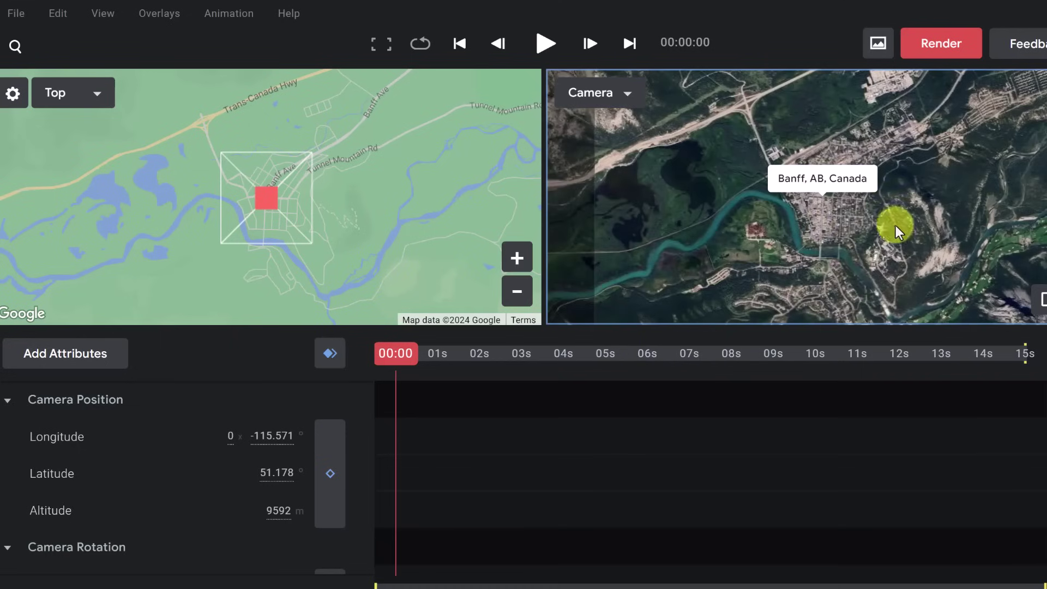
{"action": "scroll", "coordinate": [827, 254], "scroll_direction": "up", "scroll_amount": 6}
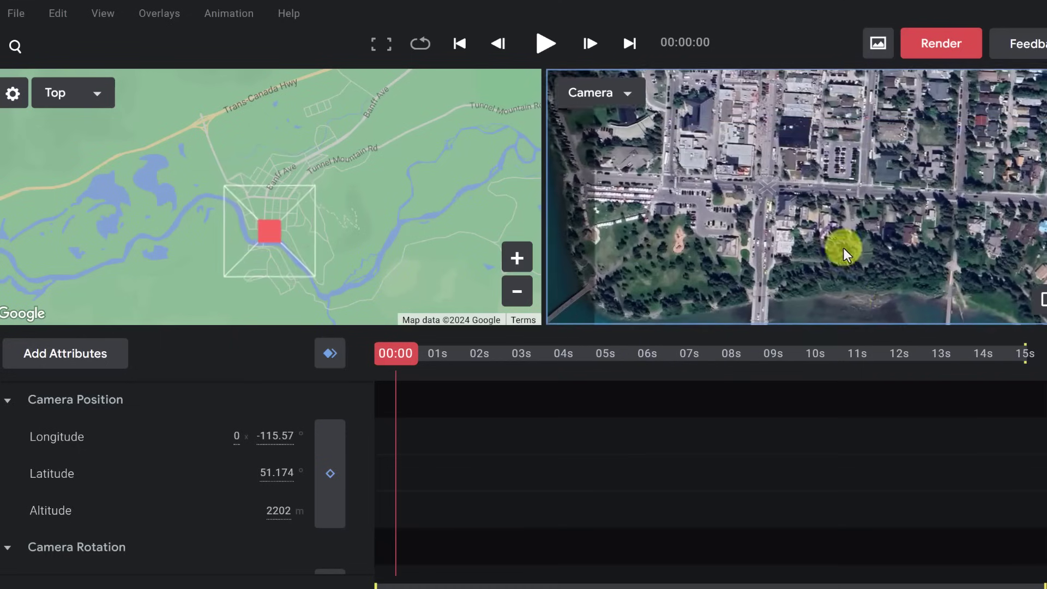
{"action": "scroll", "coordinate": [824, 182], "scroll_direction": "down", "scroll_amount": 3}
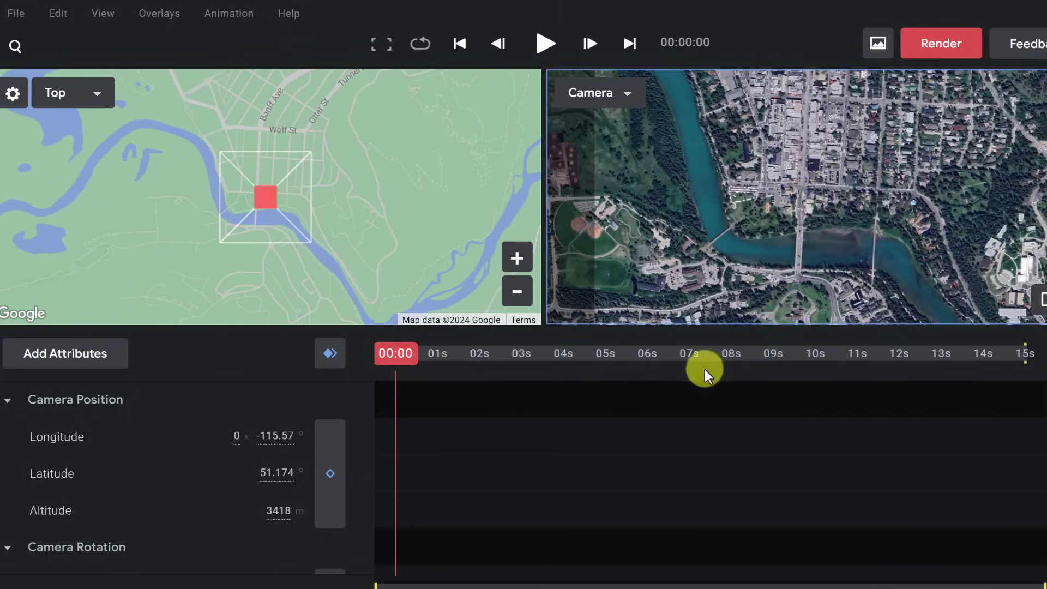
Keyframe the camera position at 00:00, then move to about 02:03 and pan north over town.
{"action": "left_click", "coordinate": [330, 475]}
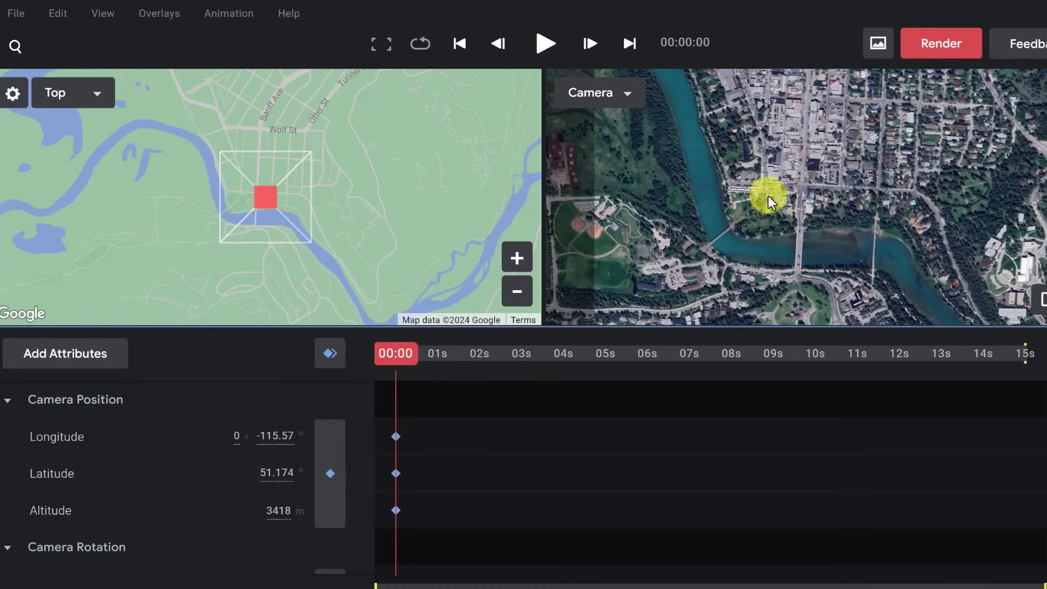
{"action": "left_click_drag", "start_coordinate": [750, 178], "coordinate": [806, 273]}
{"action": "left_click_drag", "start_coordinate": [367, 381], "coordinate": [484, 365]}
{"action": "left_click_drag", "start_coordinate": [754, 133], "coordinate": [578, 296]}
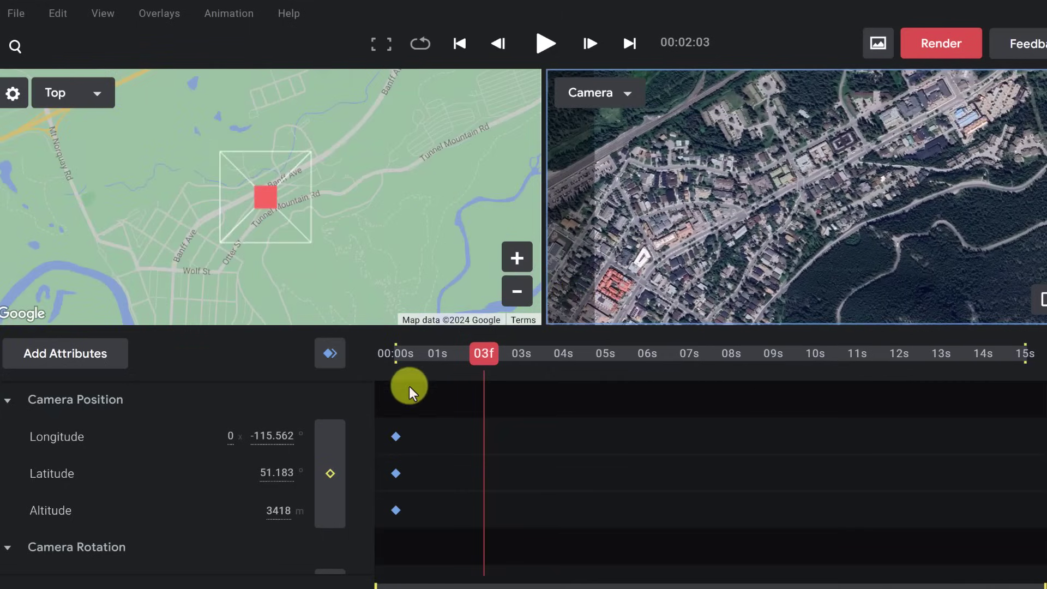
{"action": "left_click", "coordinate": [330, 473]}
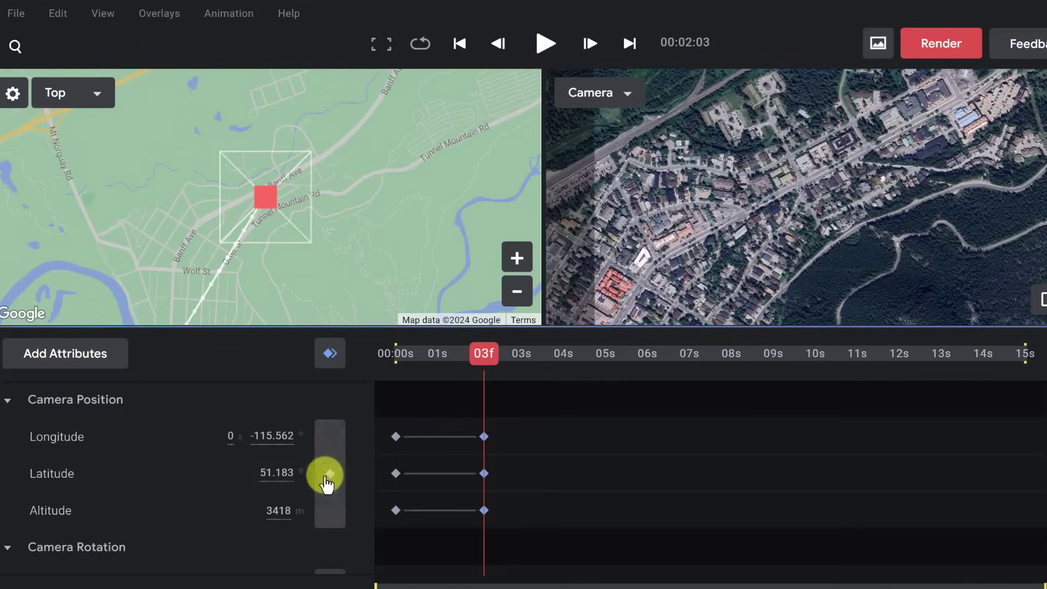
{"action": "left_click", "coordinate": [489, 354]}
{"action": "mouse_move", "coordinate": [489, 354]}
{"action": "left_mouse_down"}
{"action": "mouse_move", "coordinate": [394, 364]}
{"action": "mouse_move", "coordinate": [483, 374]}
{"action": "left_mouse_up"}
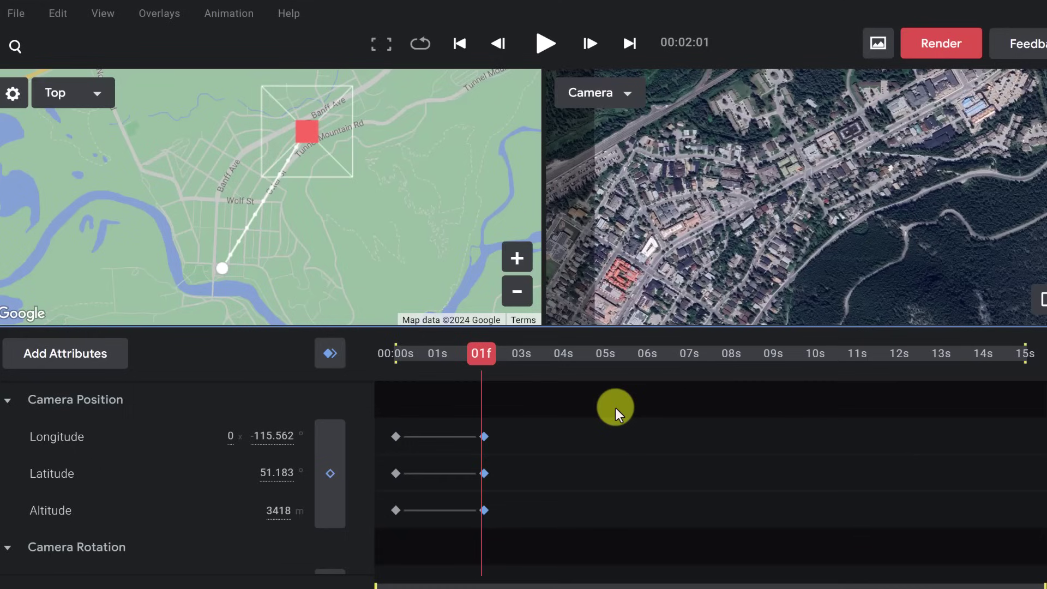
{"action": "scroll", "coordinate": [154, 482], "scroll_direction": "down", "scroll_amount": 2}
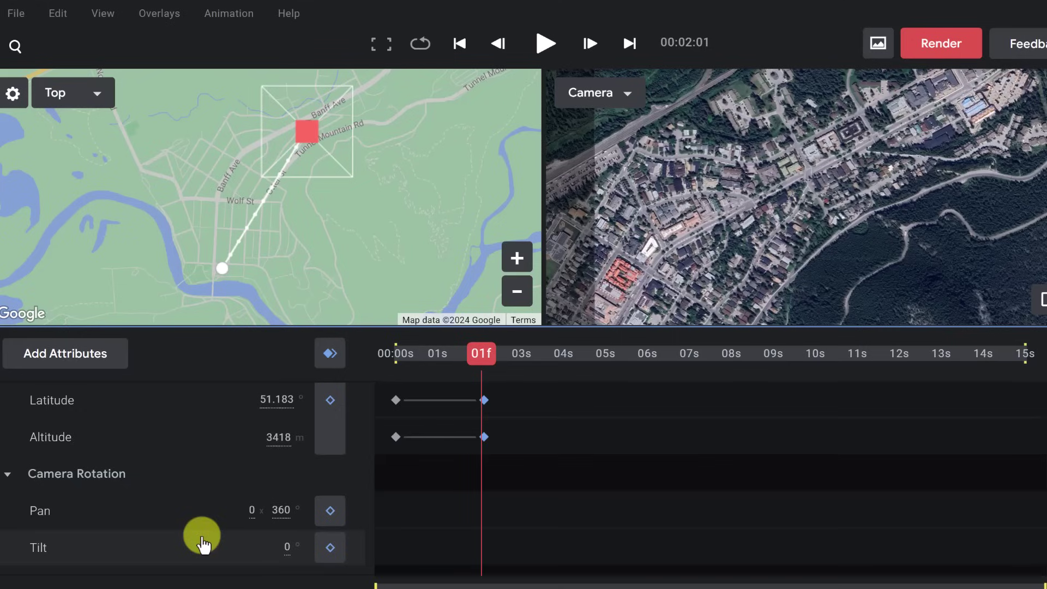
{"action": "left_click", "coordinate": [478, 403]}
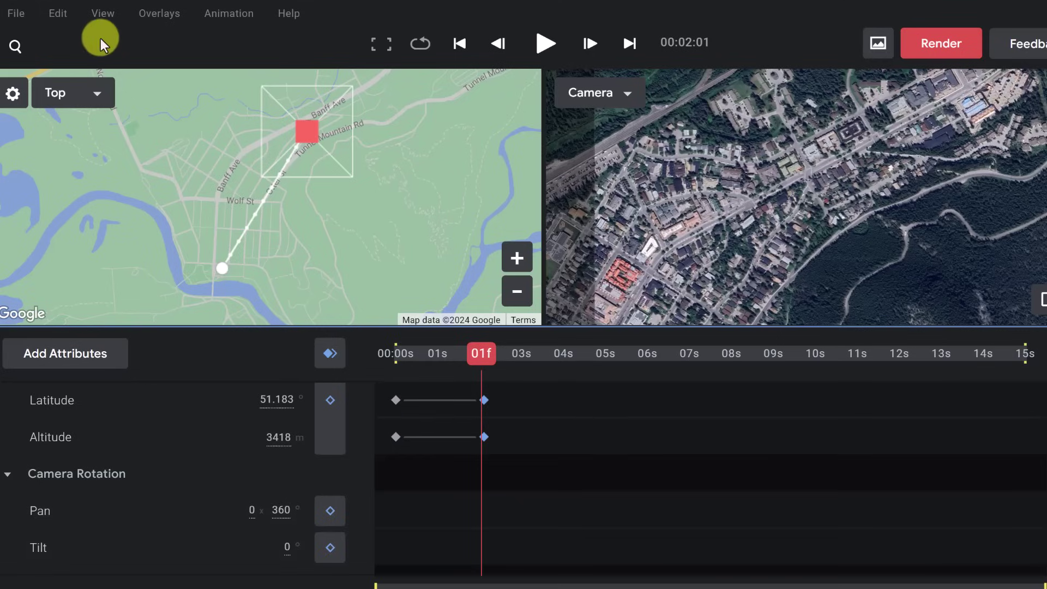
Start a new blank project, saving the unsaved Banff work as Demo in My Projects.
{"action": "left_click", "coordinate": [18, 14]}
{"action": "mouse_move", "coordinate": [44, 49]}
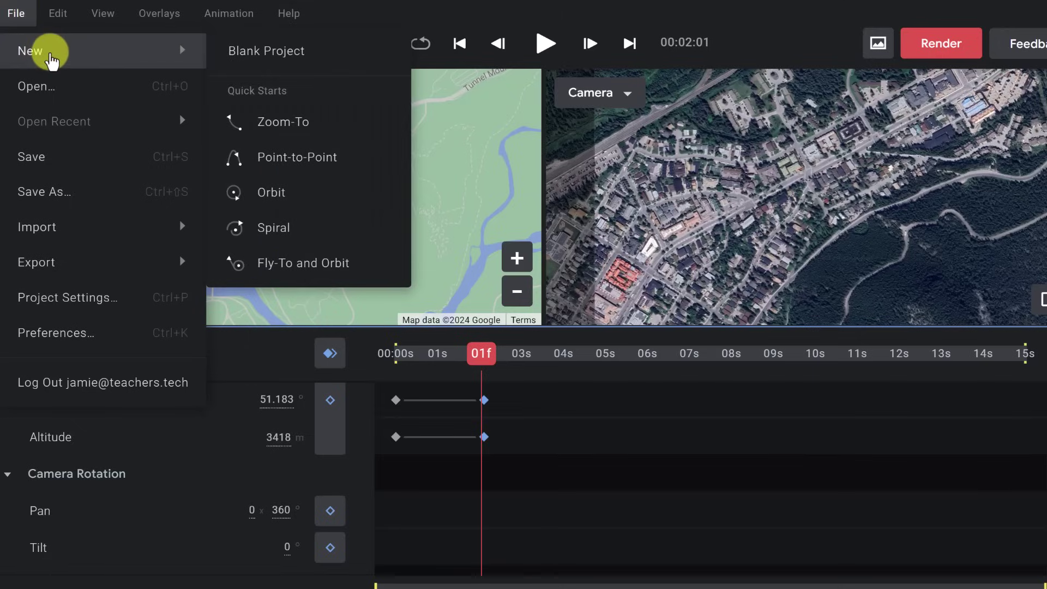
{"action": "left_click", "coordinate": [282, 59]}
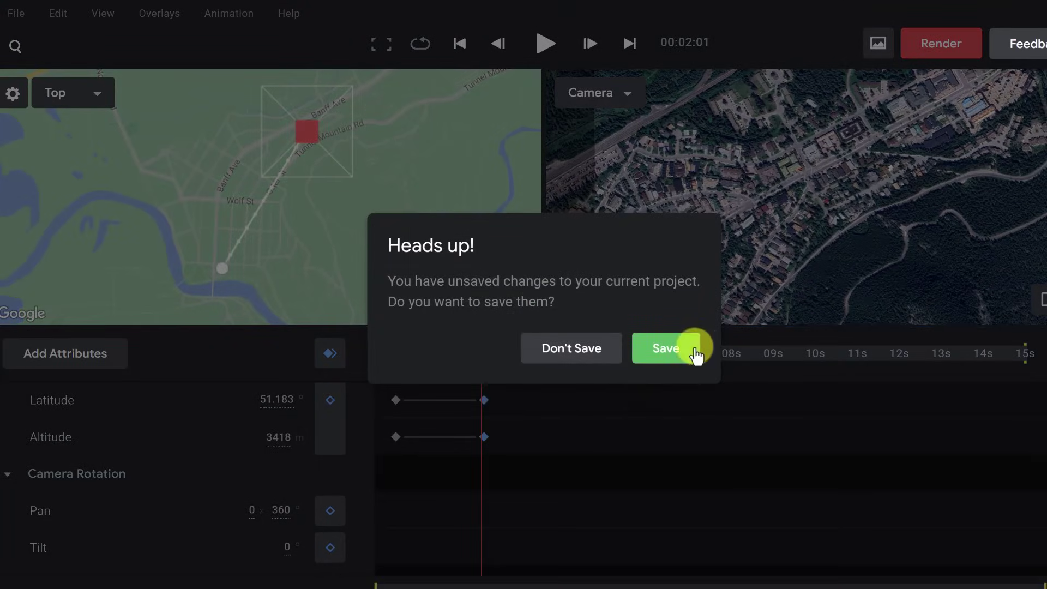
{"action": "left_click", "coordinate": [696, 353]}
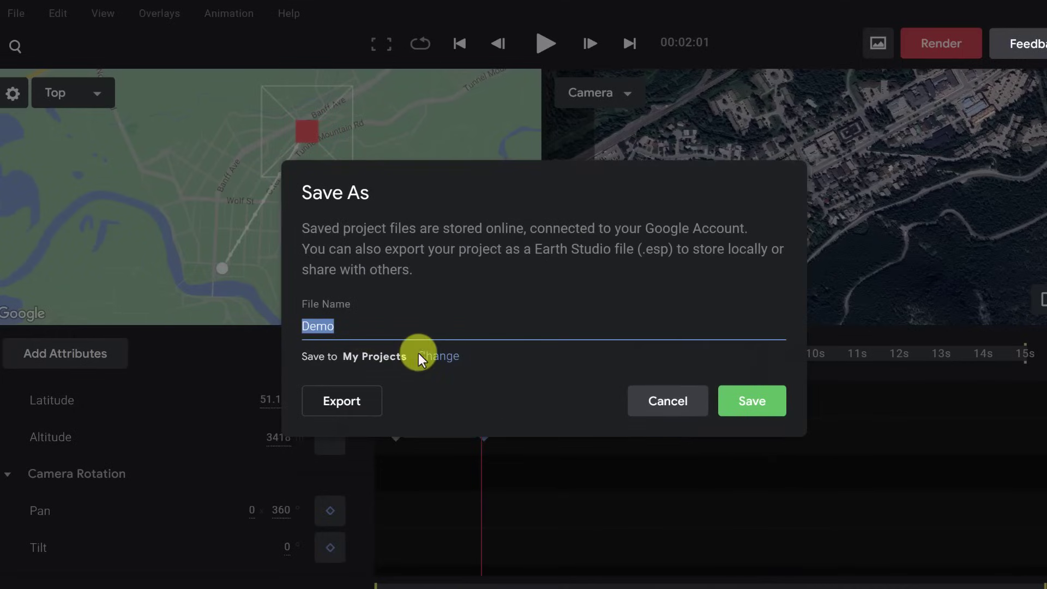
{"action": "left_click", "coordinate": [761, 406]}
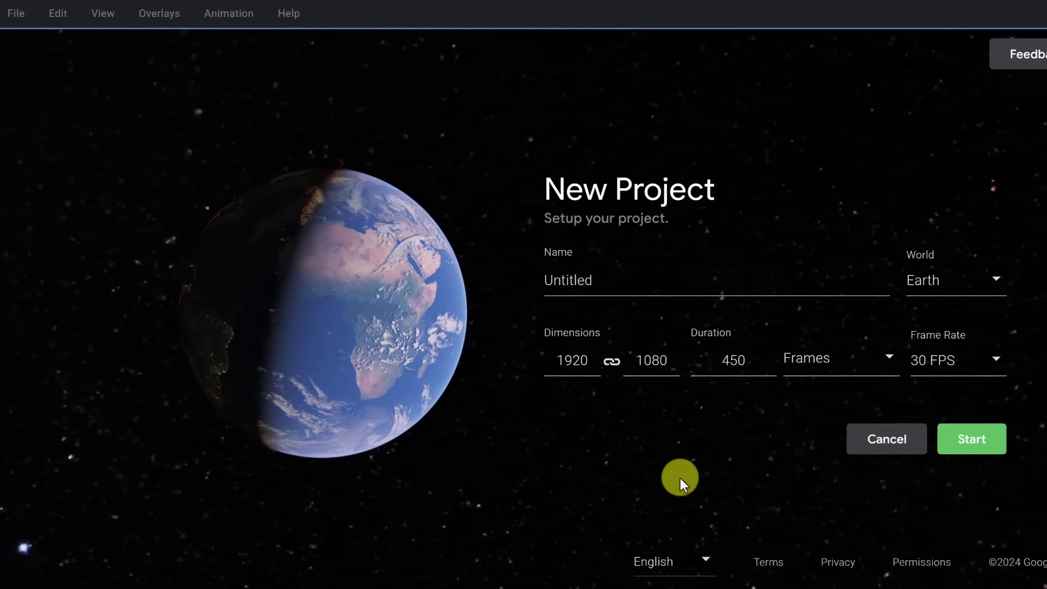
Dismiss the New Project setup and reopen the last saved project, Demo.
{"action": "key", "text": "Escape"}
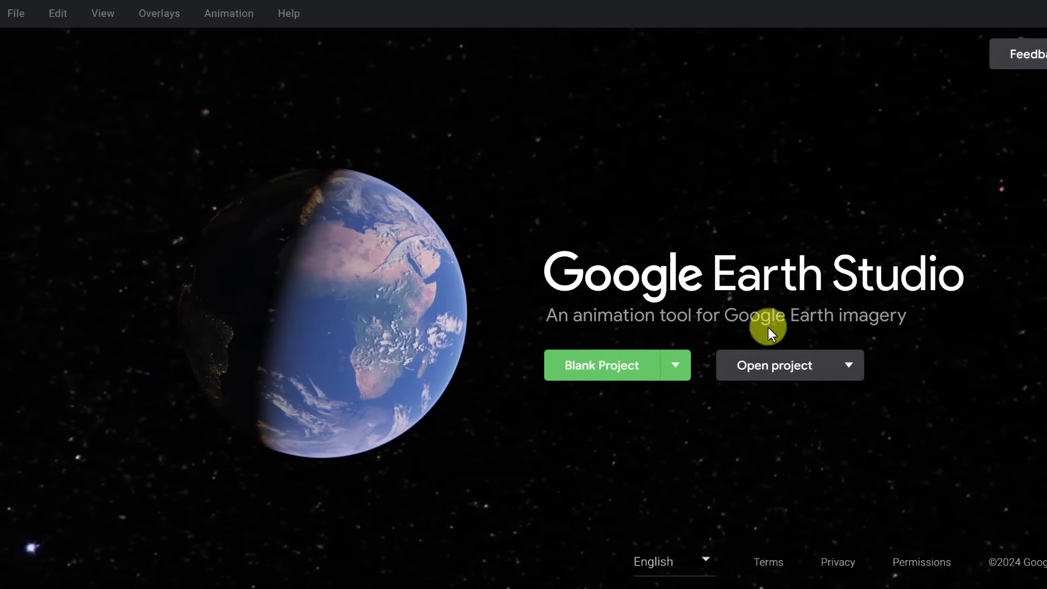
{"action": "left_click", "coordinate": [849, 369]}
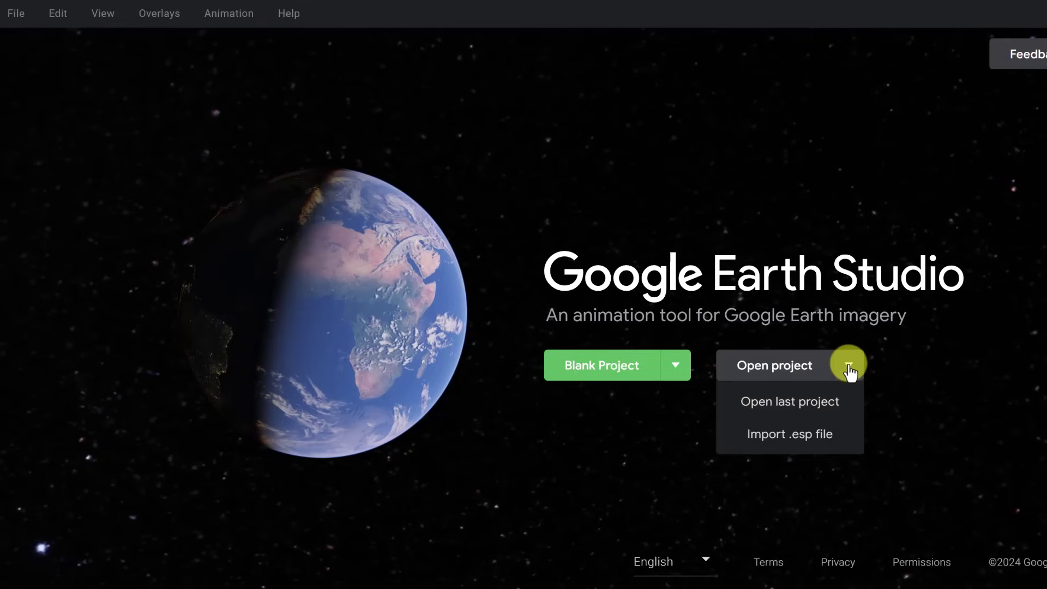
{"action": "left_click", "coordinate": [821, 402]}
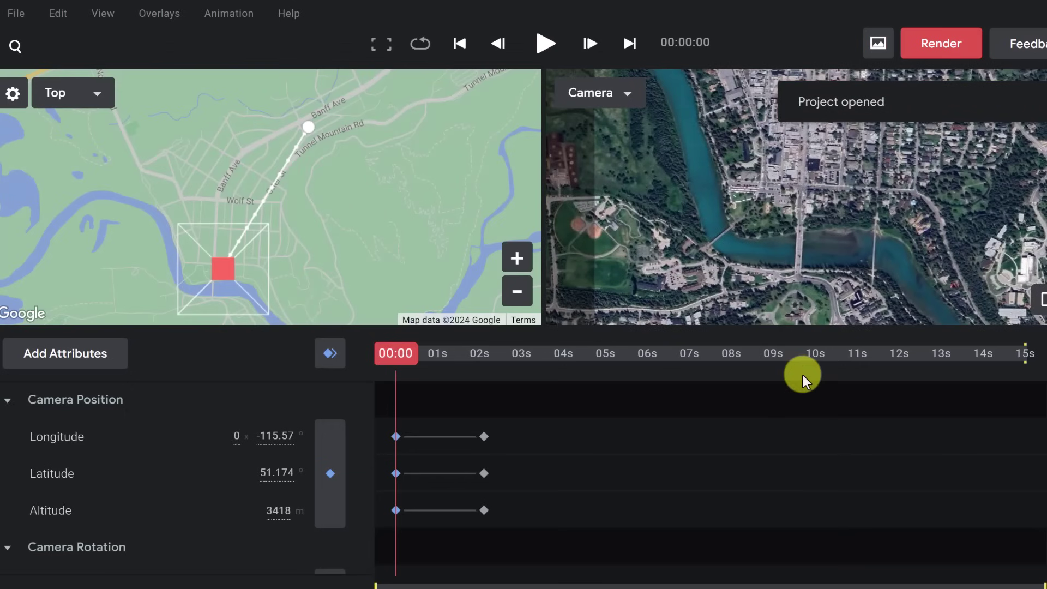